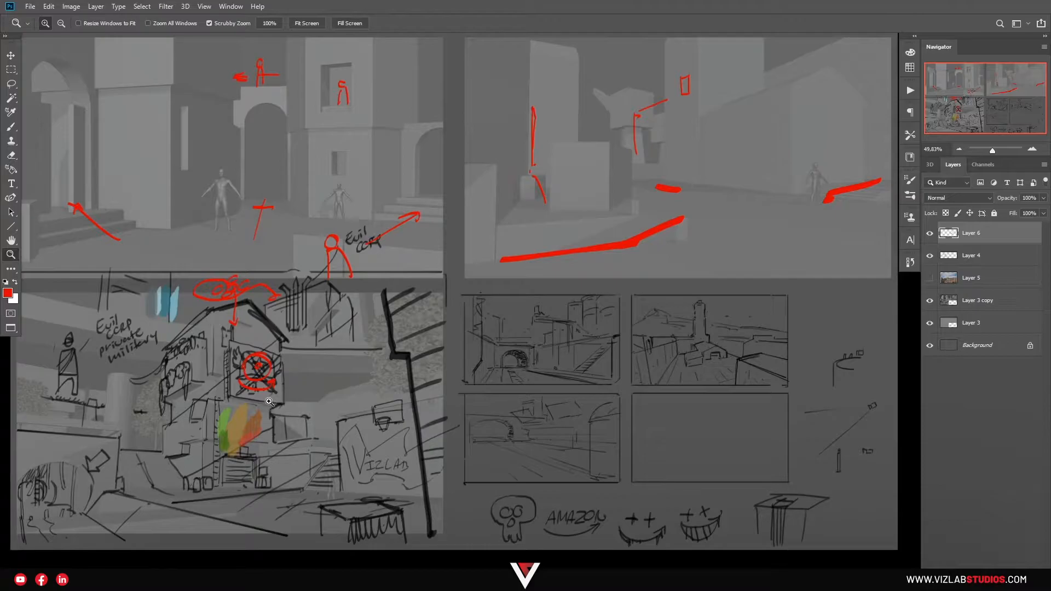
Switch to the ShotFinding_scene_10 file in Blender and view the rendered camera shot maximized
key("alt+Tab")
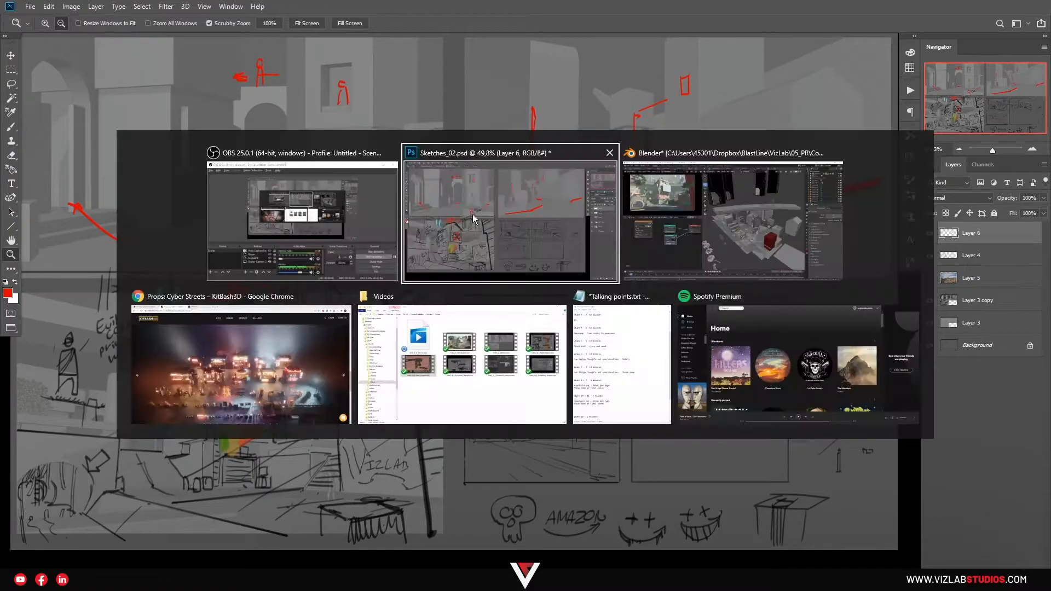
left_click(667, 236)
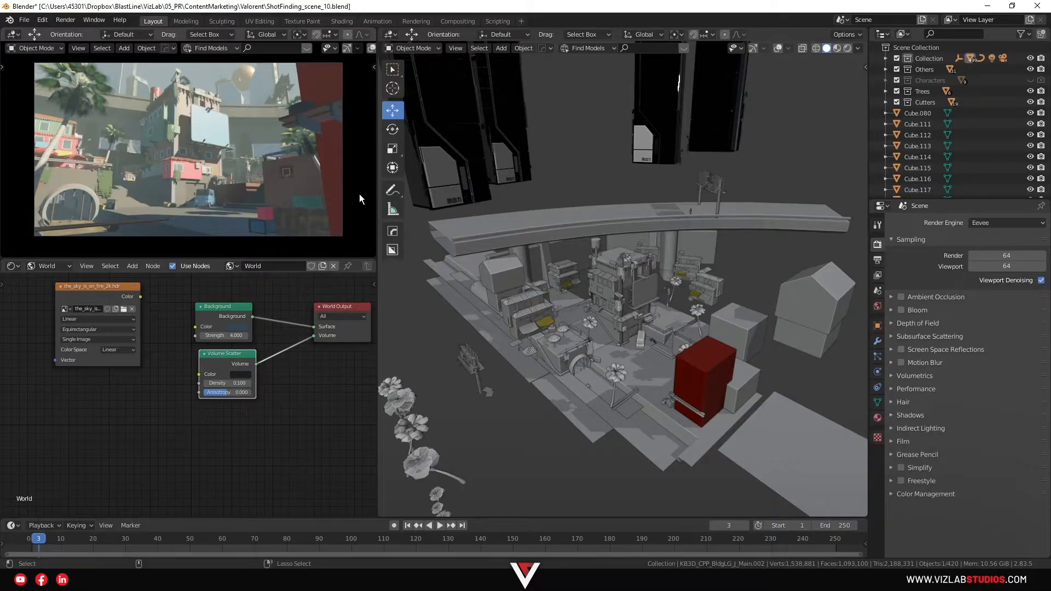
key("ctrl+space")
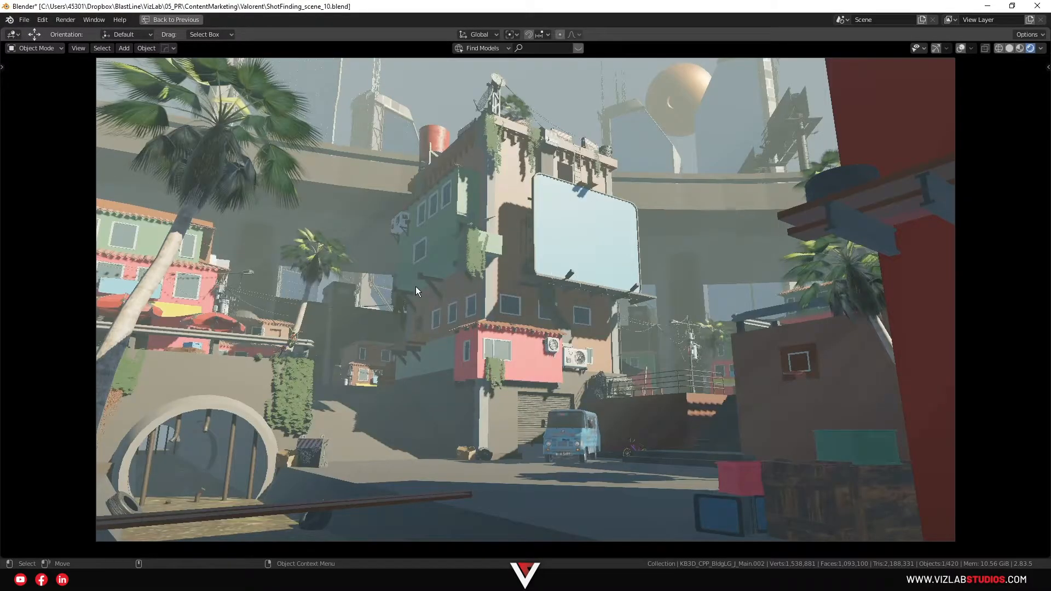
left_click(413, 313)
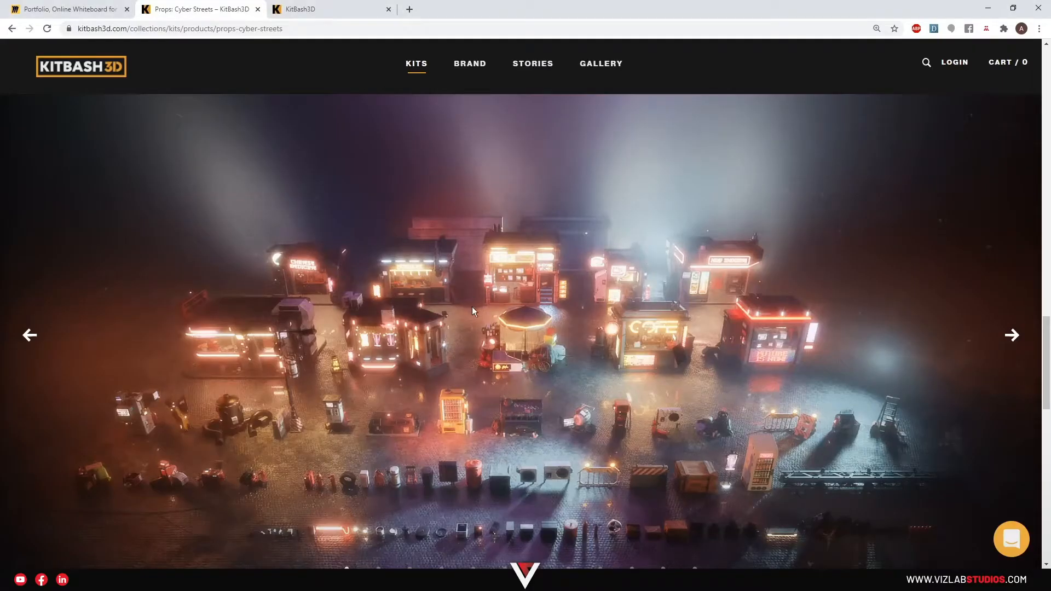
Switch to the browser, look through the KitBash3D home page, and bring up the Props: Cyber Streets page
left_click(339, 9)
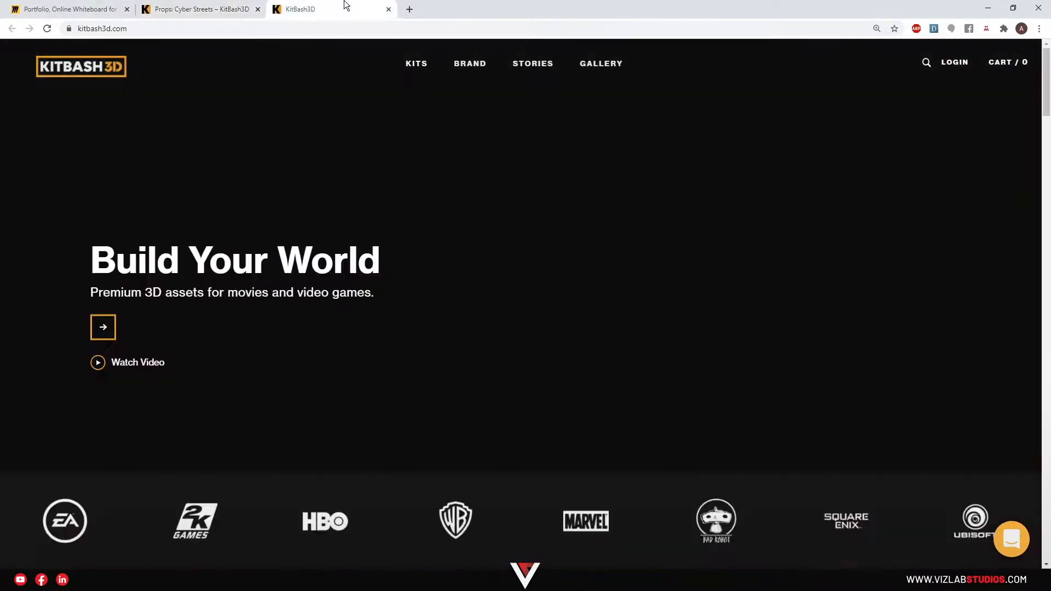
scroll(378, 312, "down", 10)
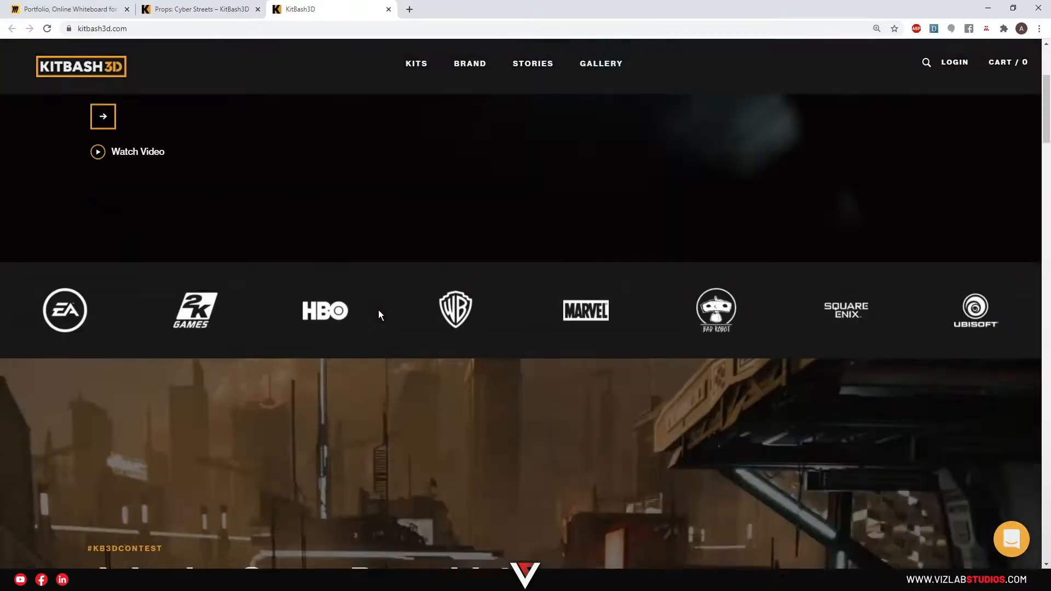
scroll(385, 314, "down", 3)
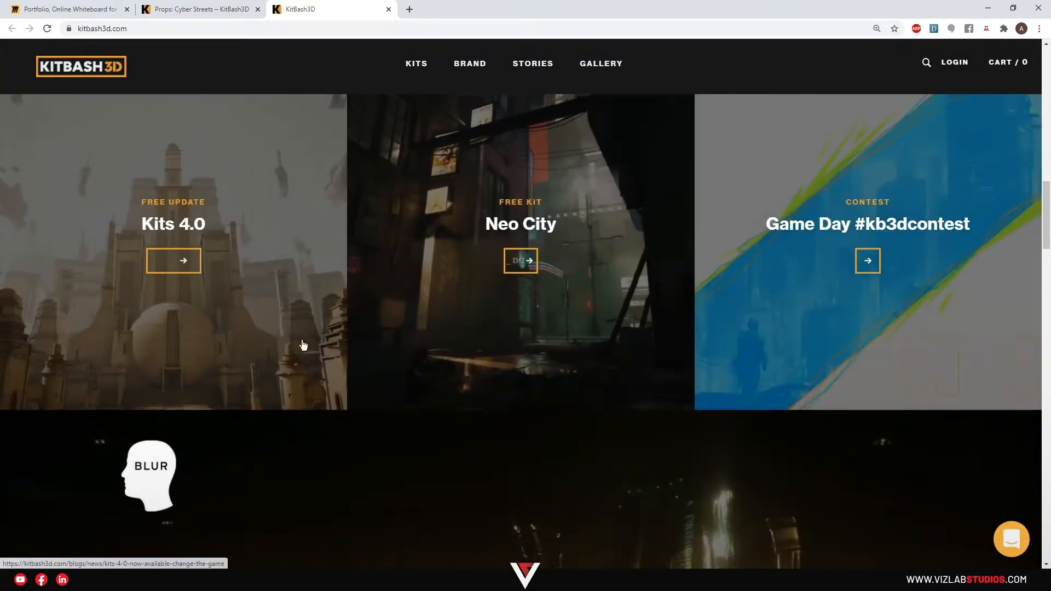
scroll(521, 289, "down", 10)
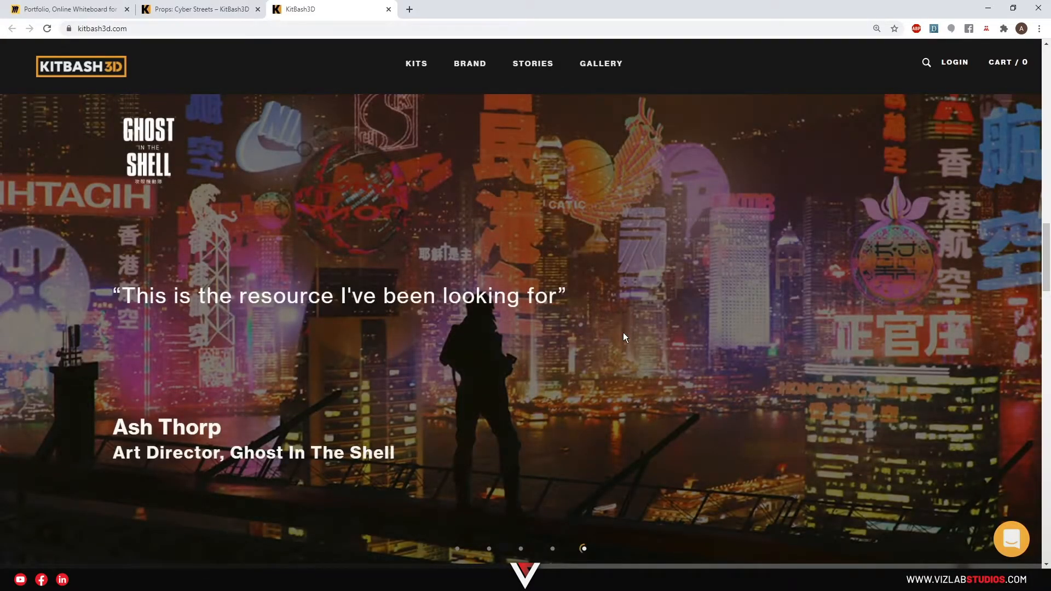
left_click(200, 9)
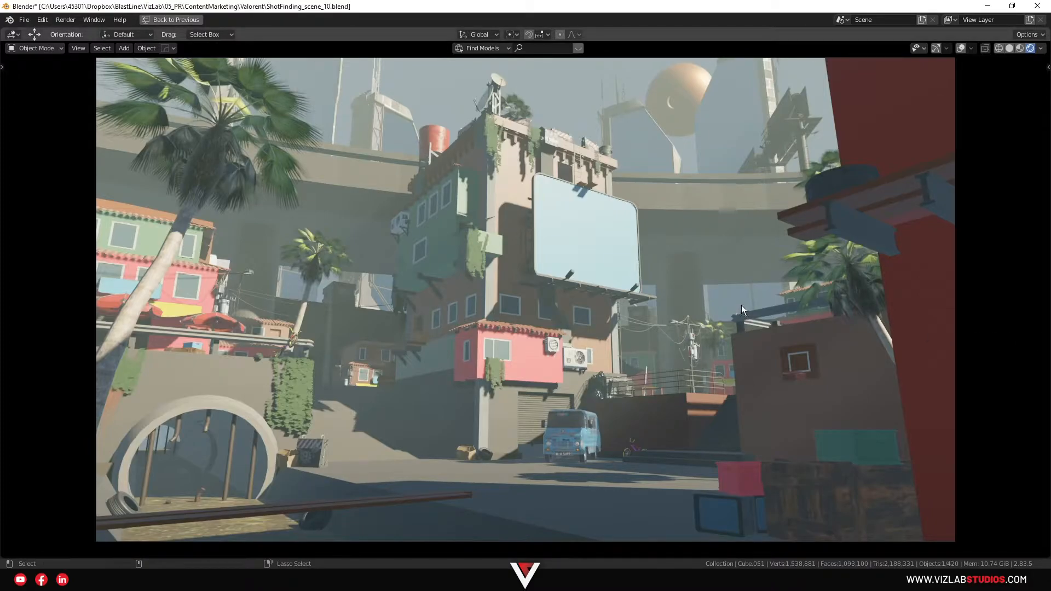
Return to the full Blender layout and examine the 3D street scene around the main building, parked van and bicycle
key("ctrl+space")
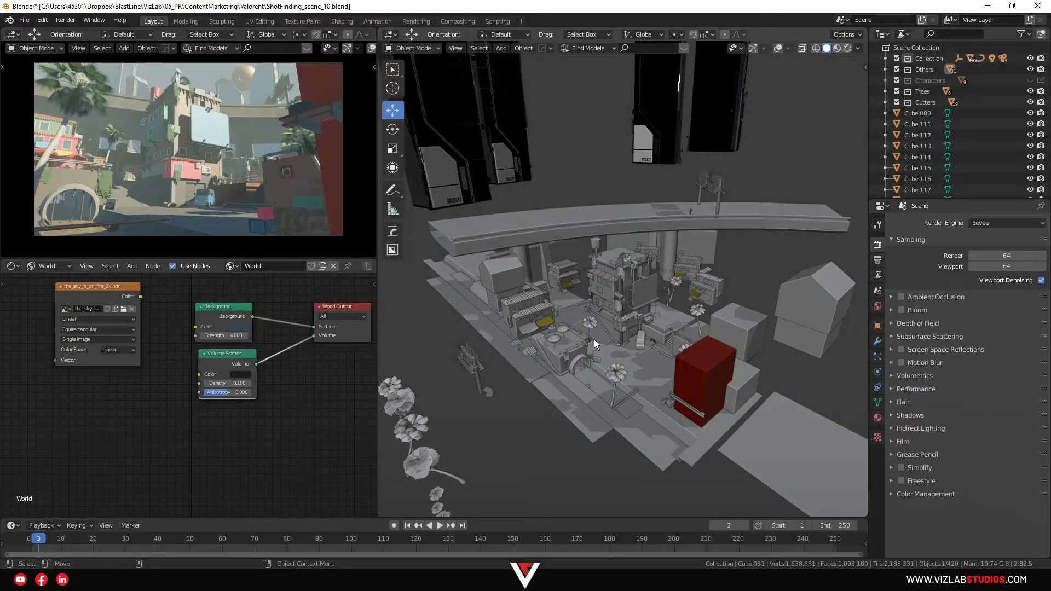
scroll(657, 350, "up", 8)
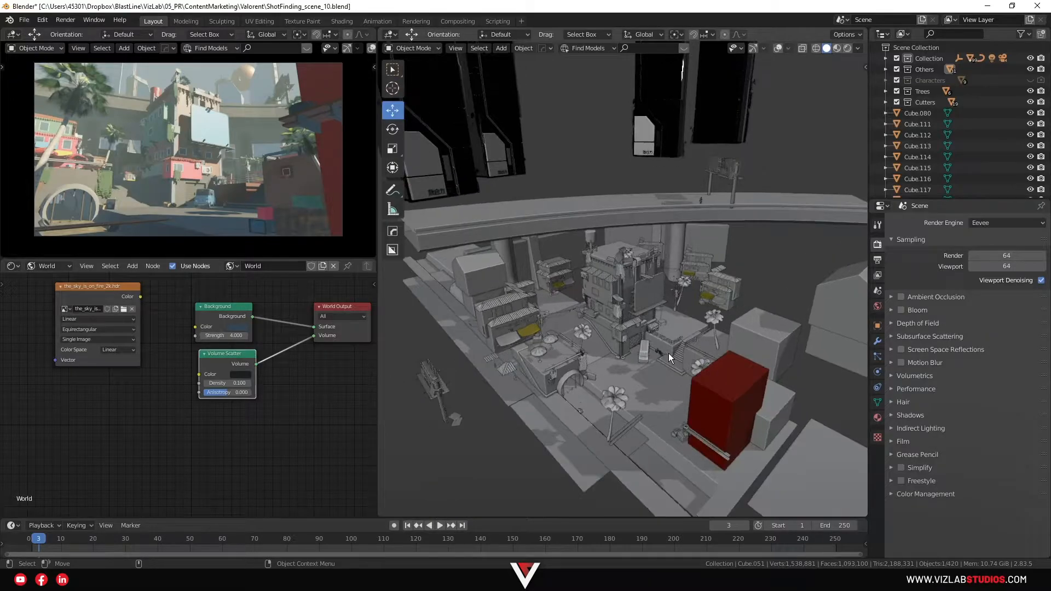
scroll(707, 458, "up", 3)
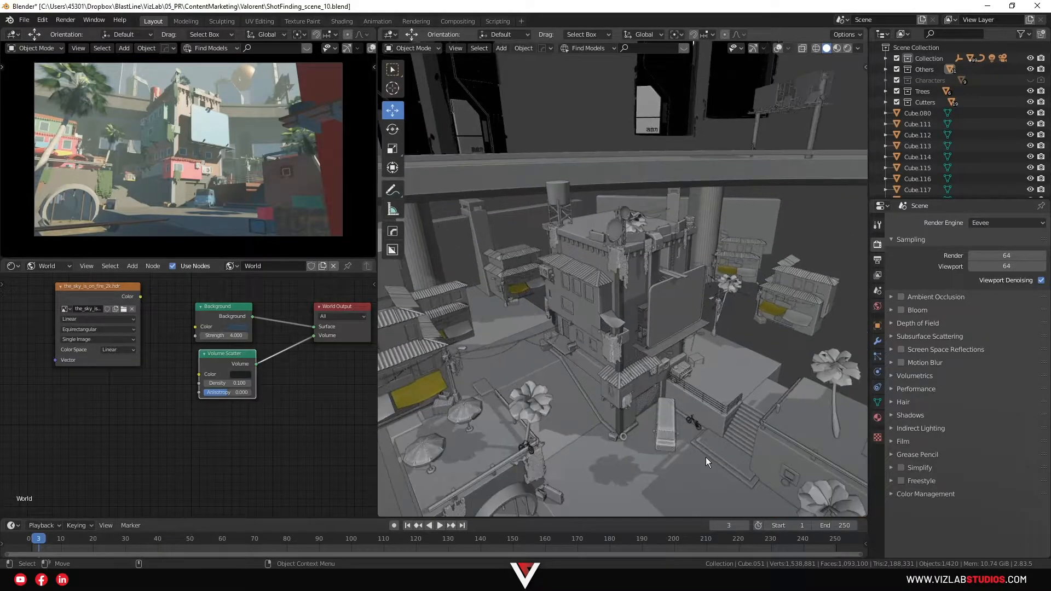
scroll(639, 372, "up", 2)
scroll(625, 350, "up", 3)
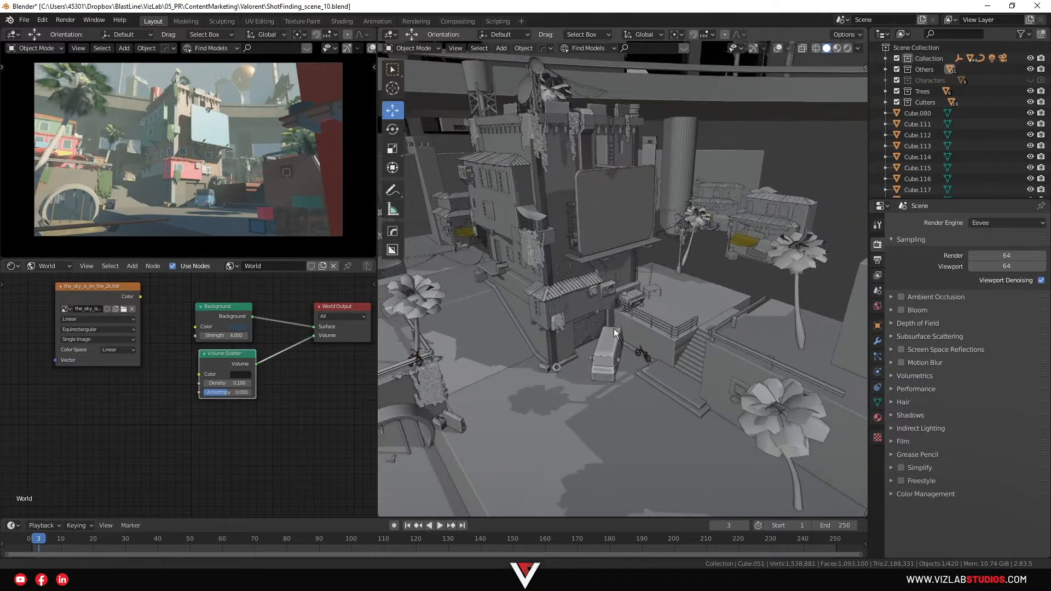
scroll(648, 422, "up", 3)
scroll(669, 360, "up", 4)
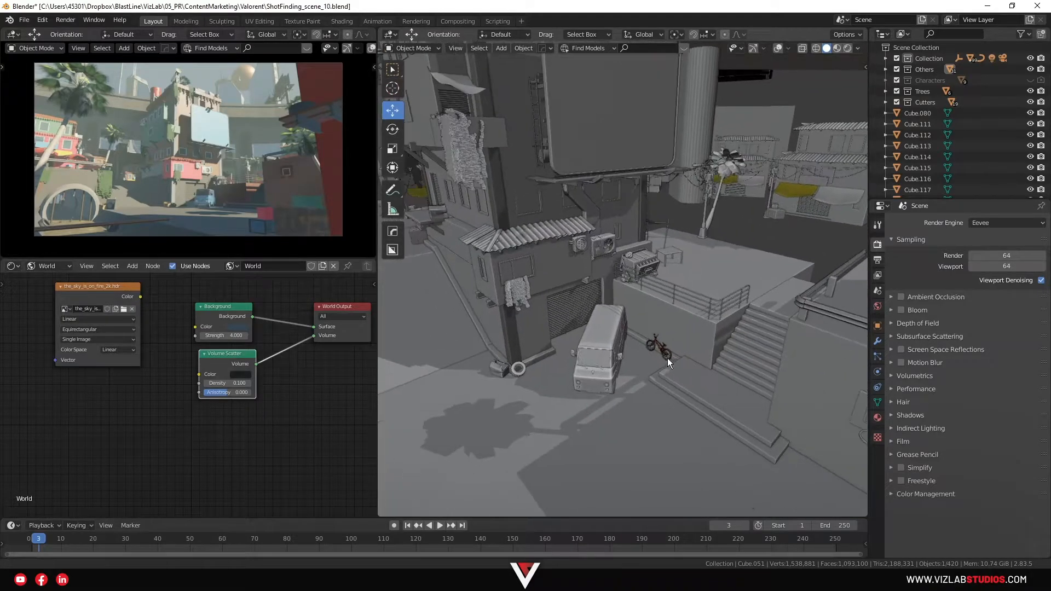
scroll(711, 390, "up", 2)
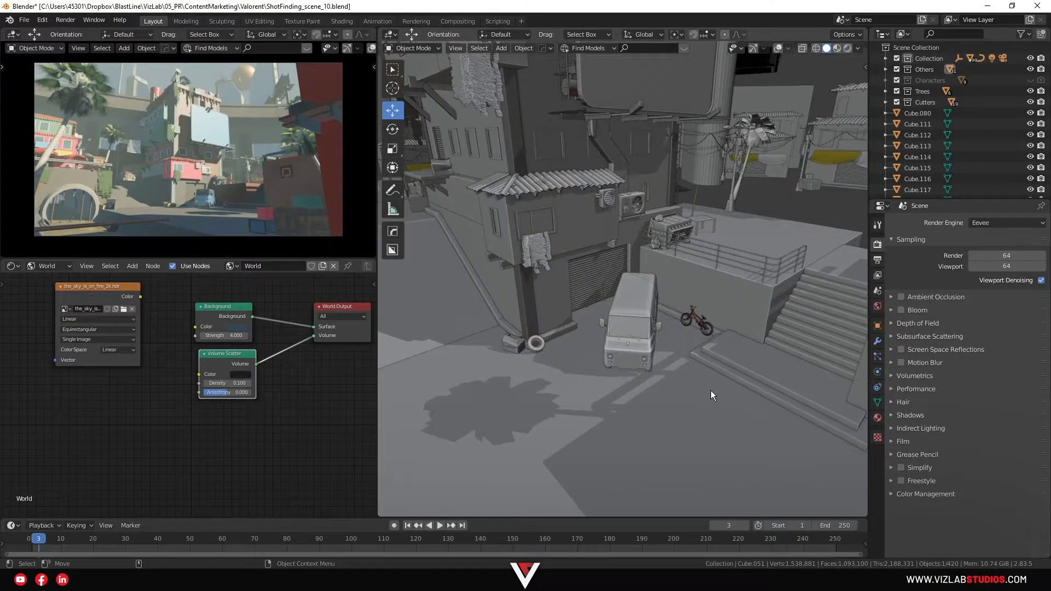
key("ctrl+space")
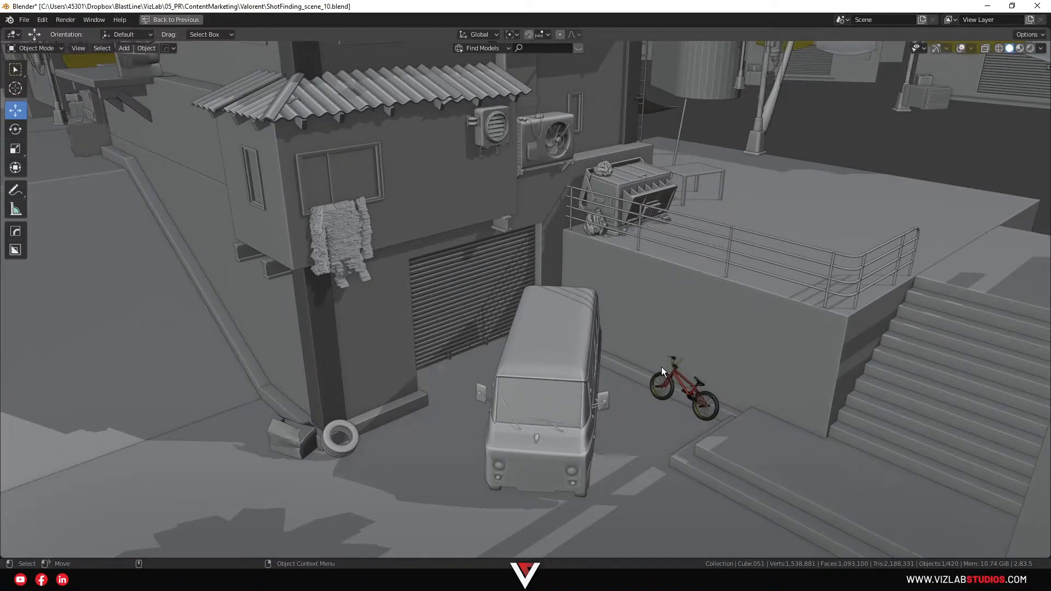
scroll(661, 366, "down", 6)
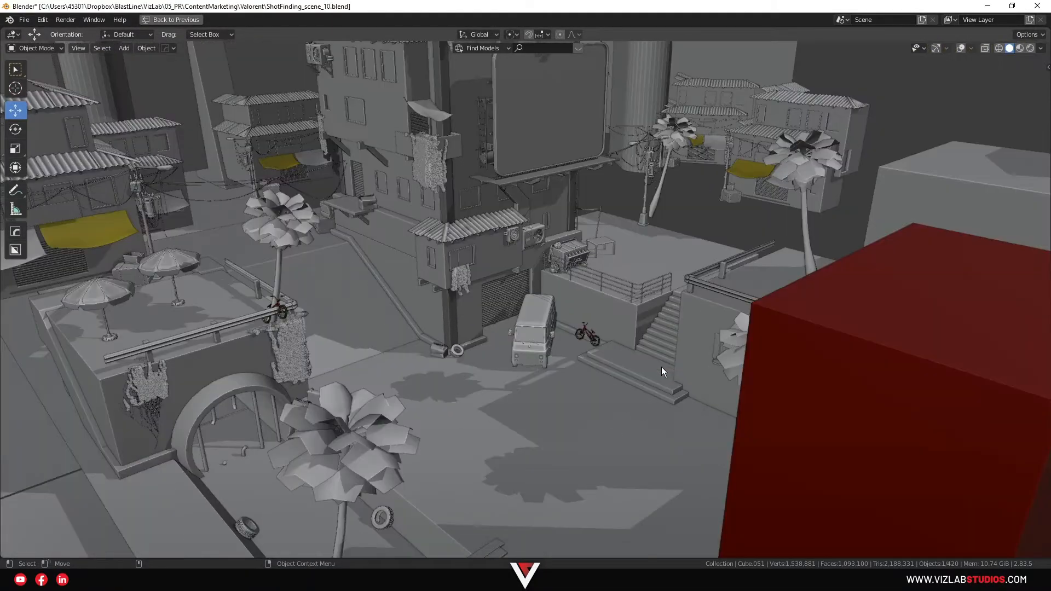
Show the Characters collection and inspect the human figures placed around the building in an enlarged 3D view
key("ctrl")
key("ctrl+space")
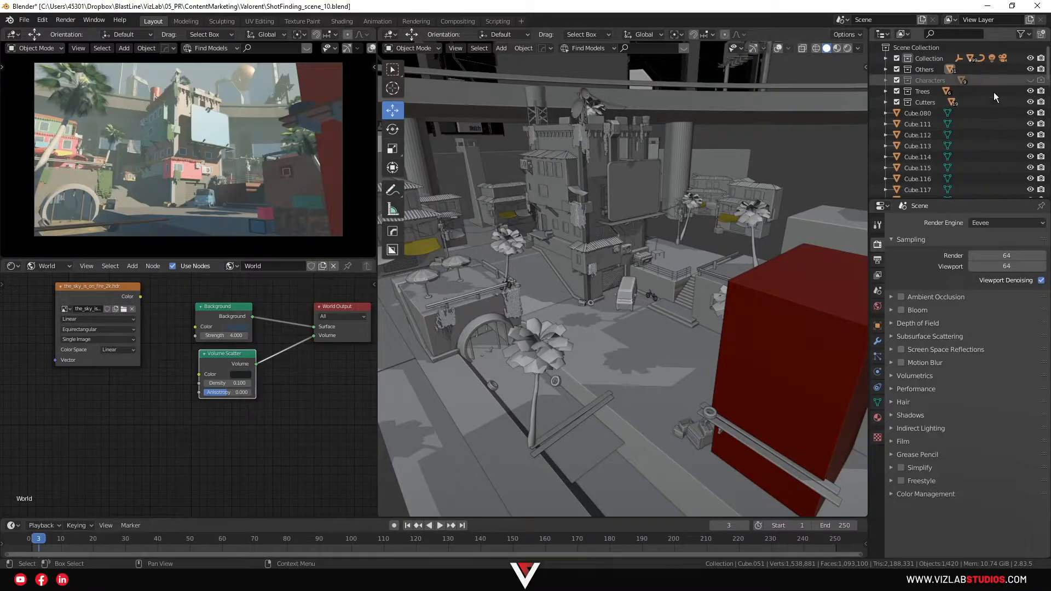
scroll(767, 174, "up", 4)
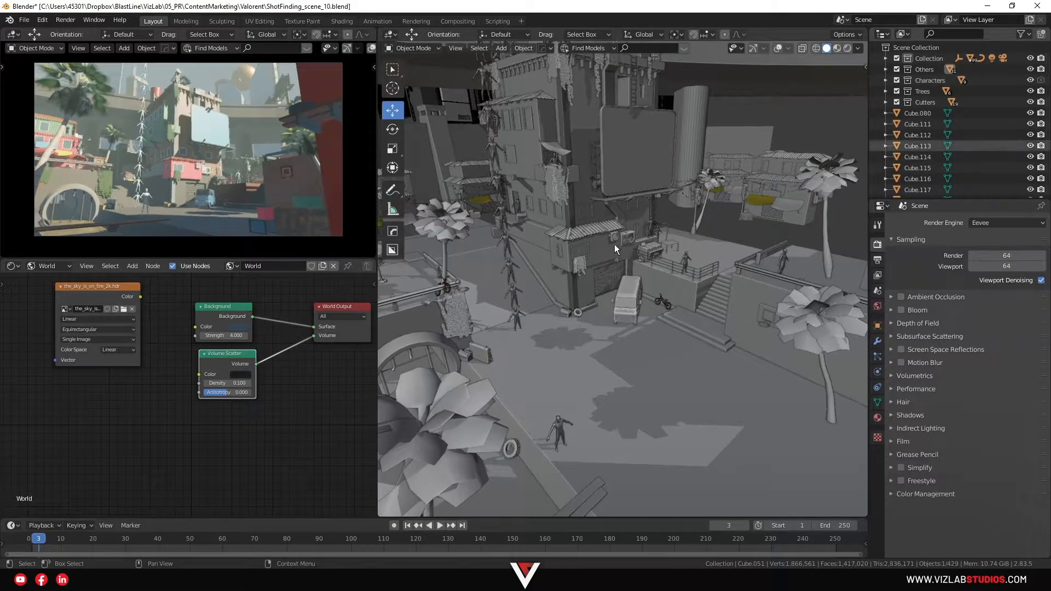
key("ctrl+space")
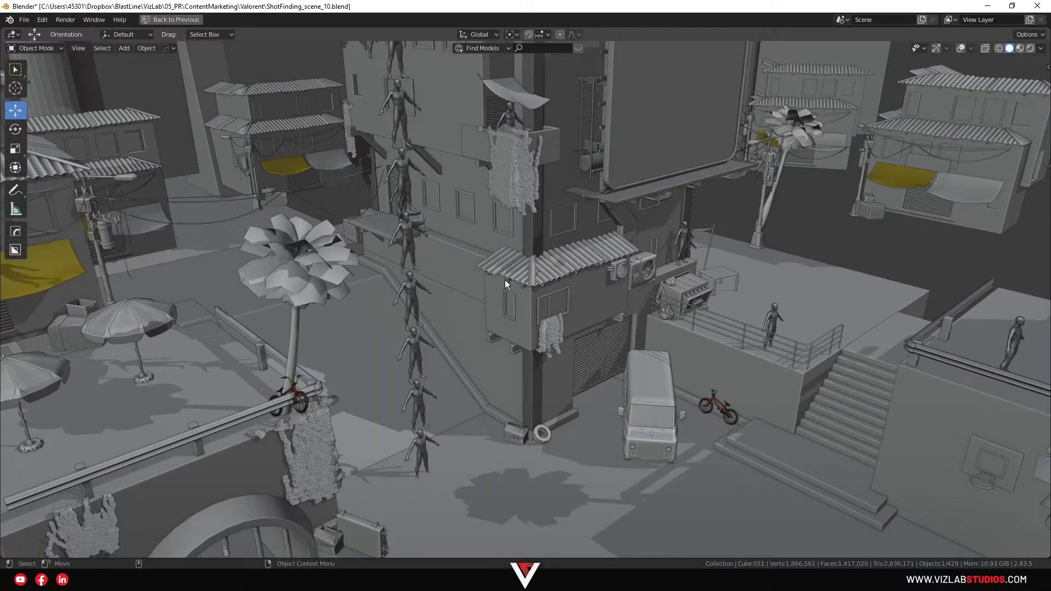
scroll(505, 280, "down", 2)
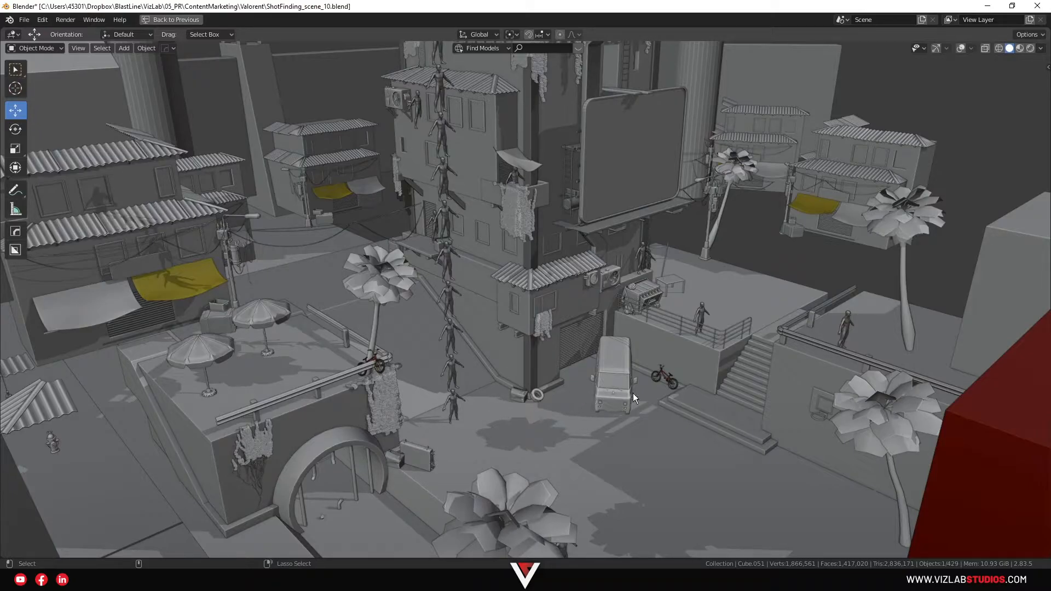
Hide the Characters collection and maximize the 3D view of the street scene
key("ctrl+space")
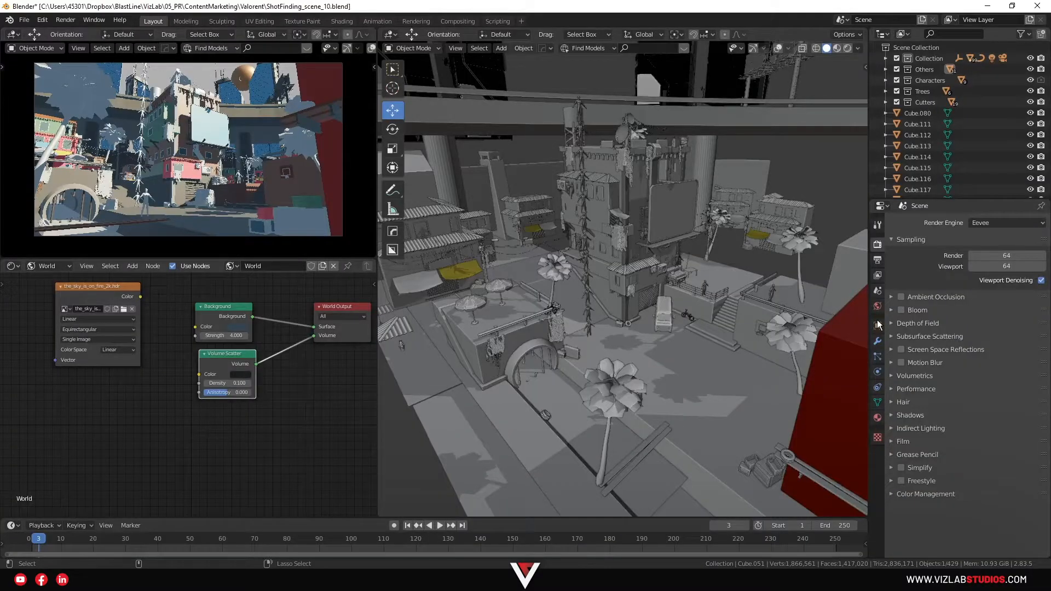
left_click(1030, 80)
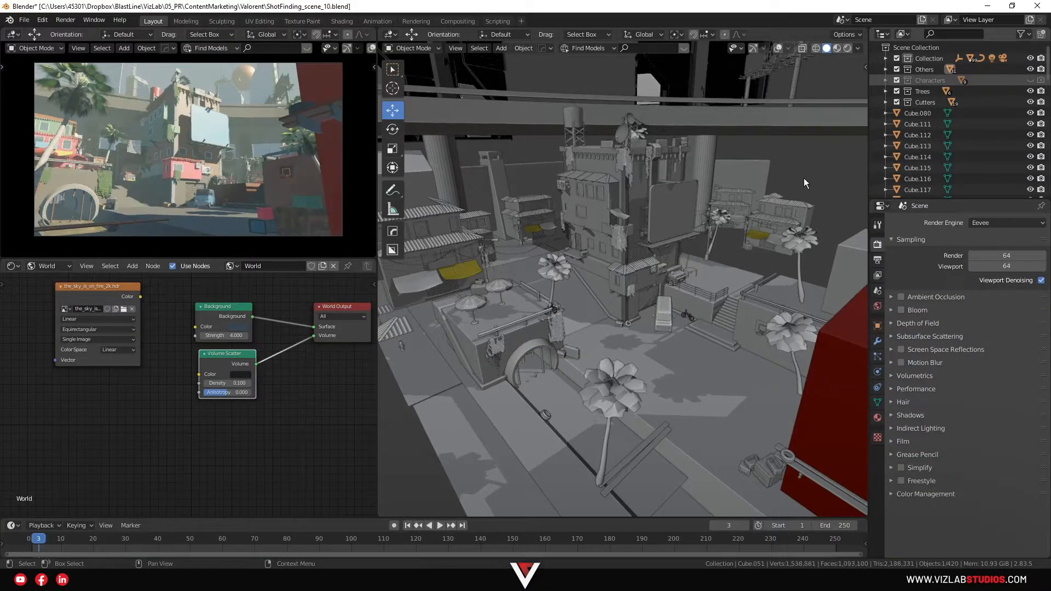
key("ctrl+space")
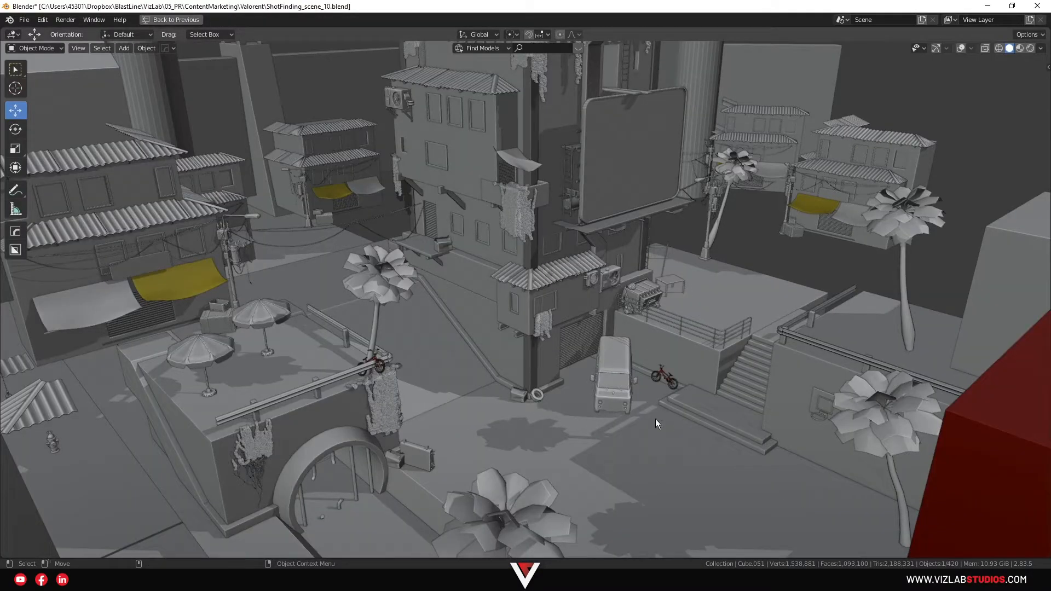
Inspect the street area in front of the garage, van and stairs from above
scroll(656, 419, "up", 2)
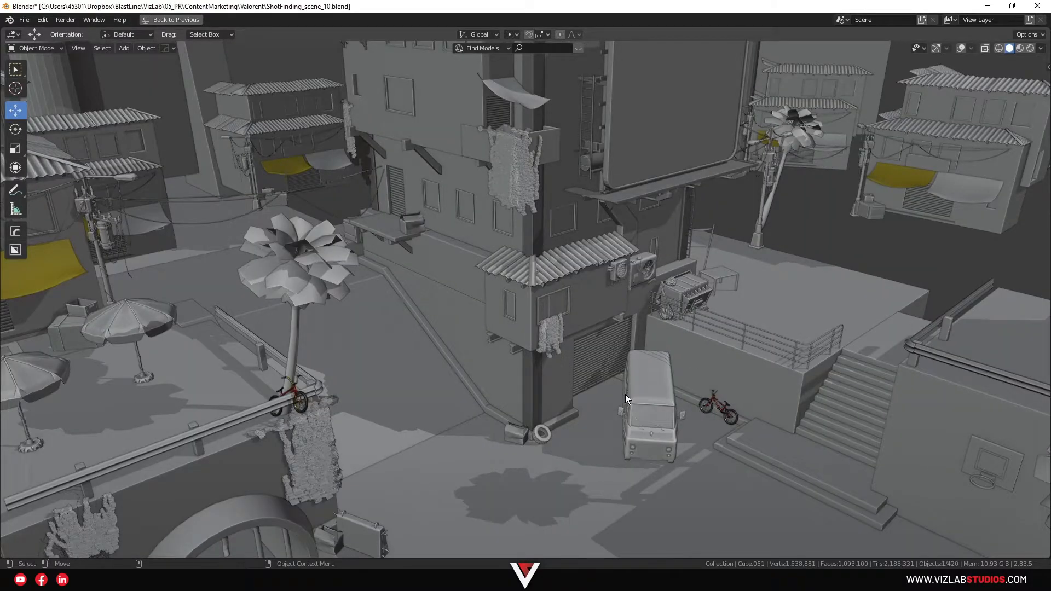
middle_click_drag(626, 394, 390, 291, "shift")
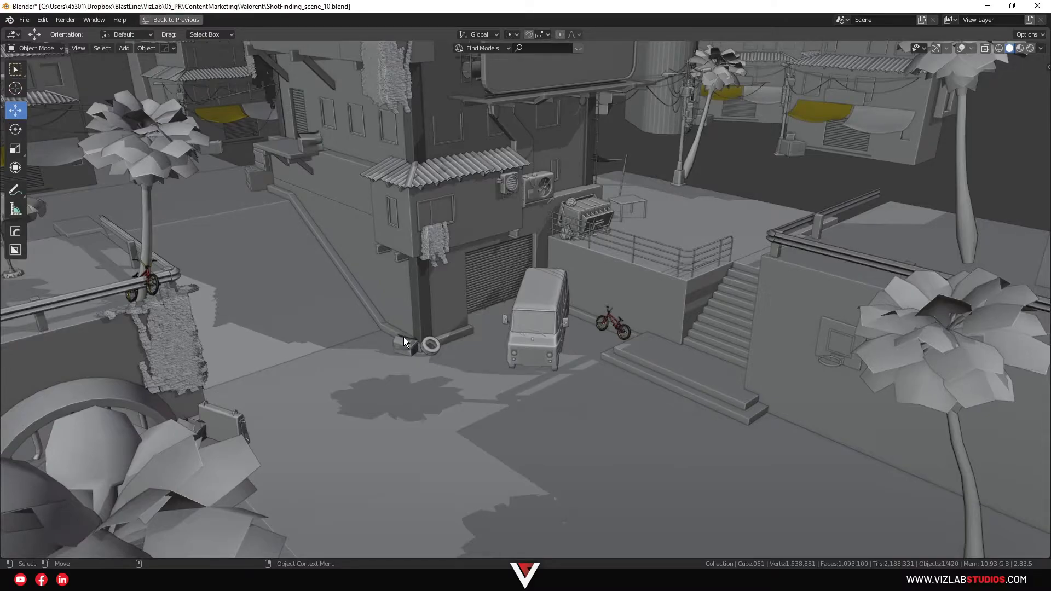
middle_click_drag(415, 323, 377, 299, "alt")
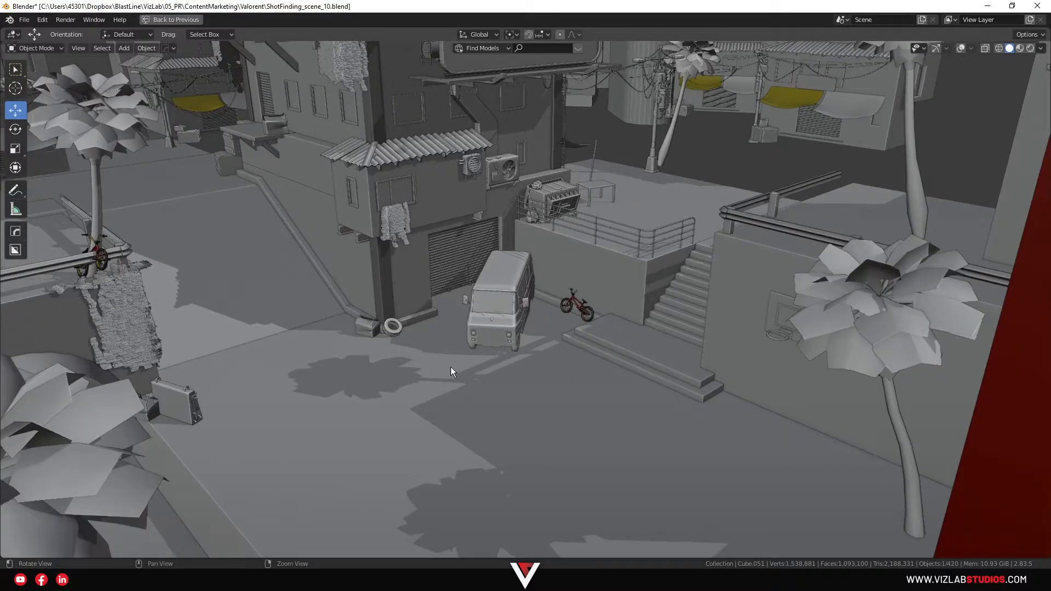
right_click_drag(451, 367, 459, 396, "alt")
Walk through the scene at street level, examining the garage building, stairs, palm-lined tunnel side and upper terrace
key("shift+grave")
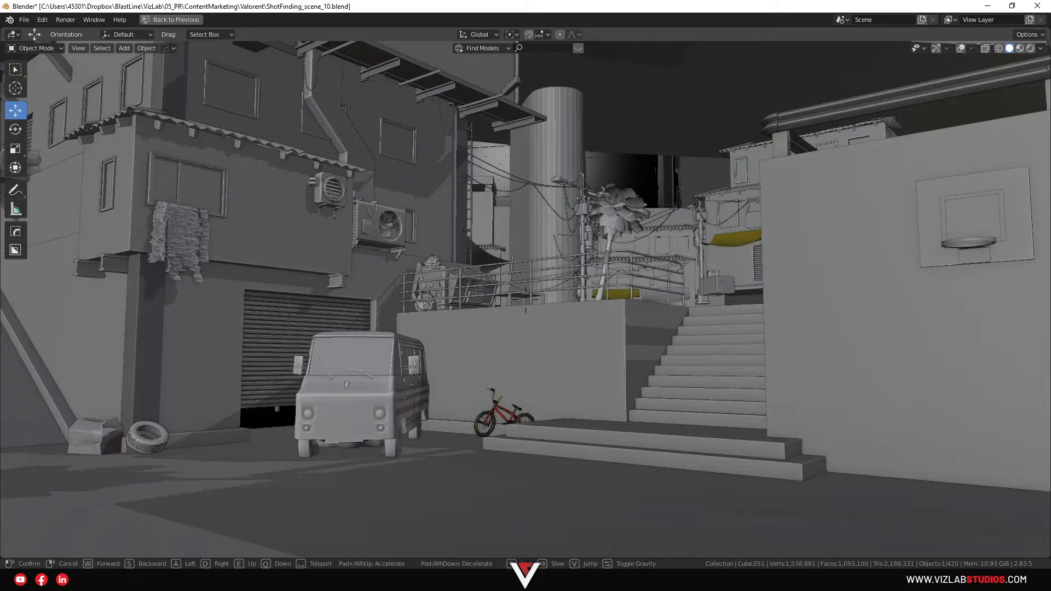
key("w")
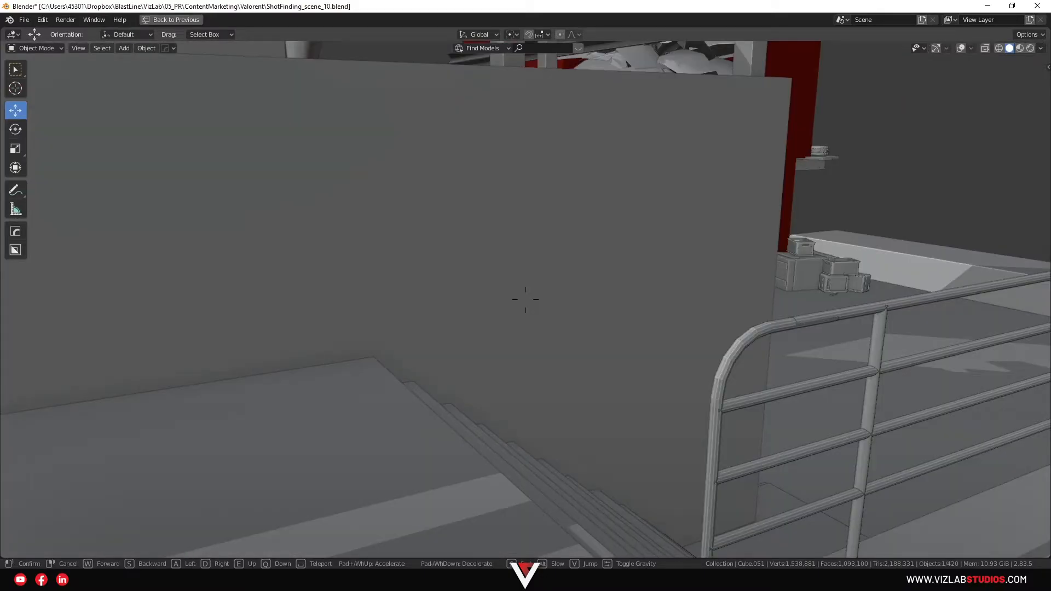
key("w")
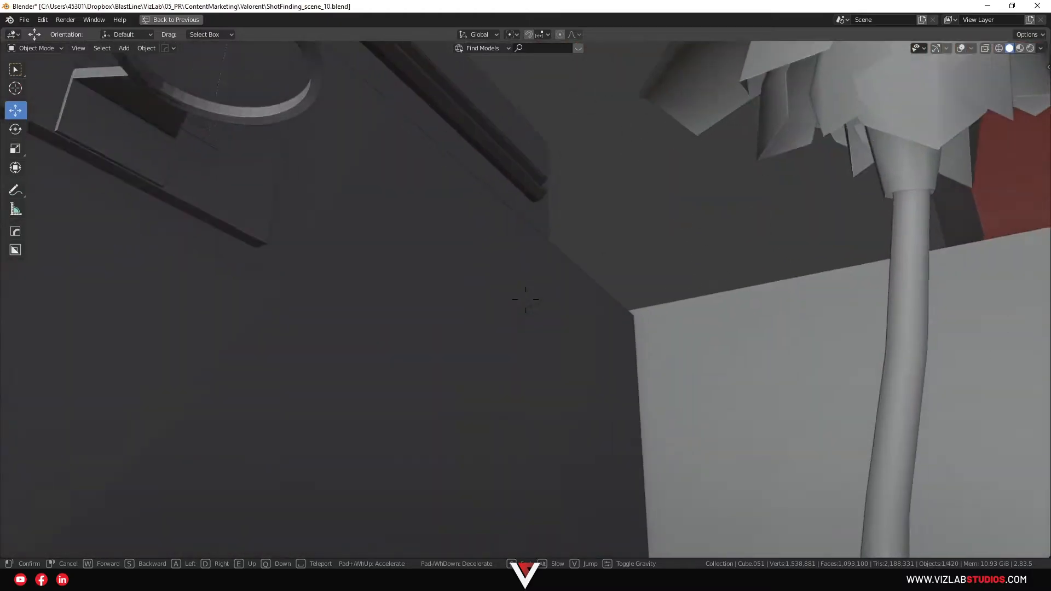
key("w")
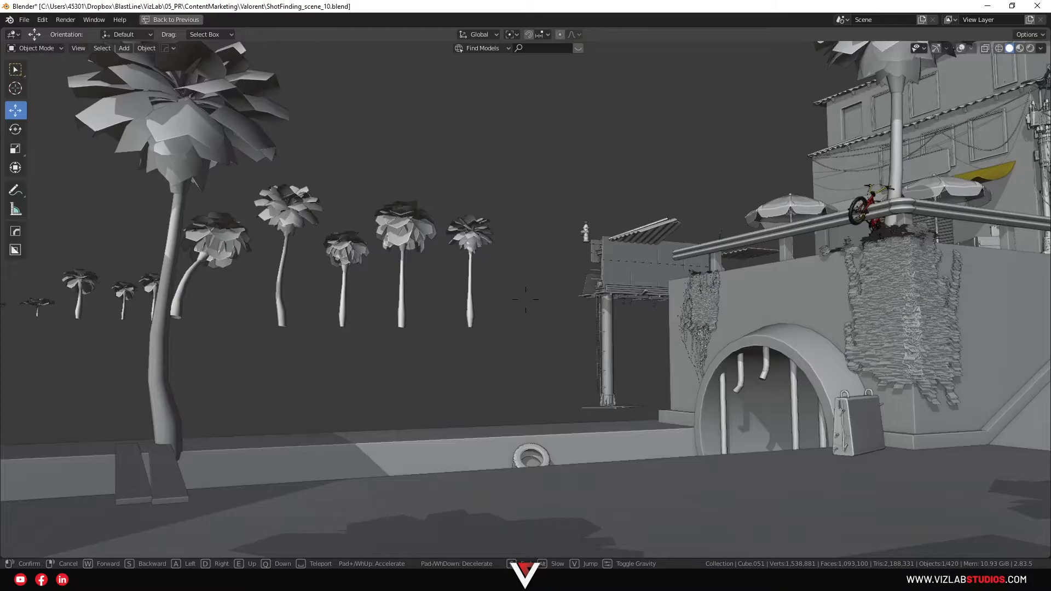
key("w")
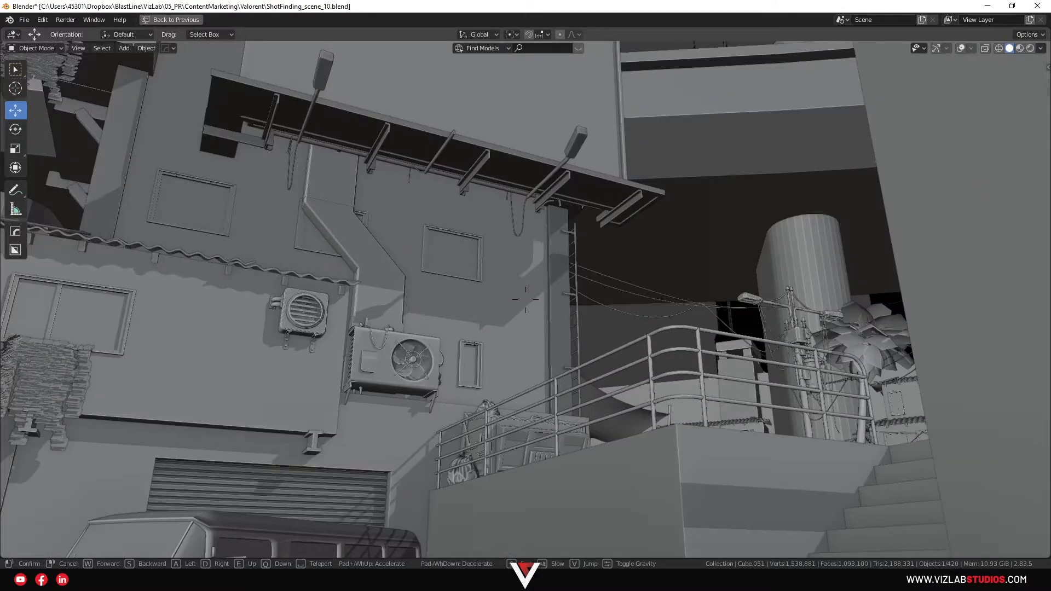
key("s")
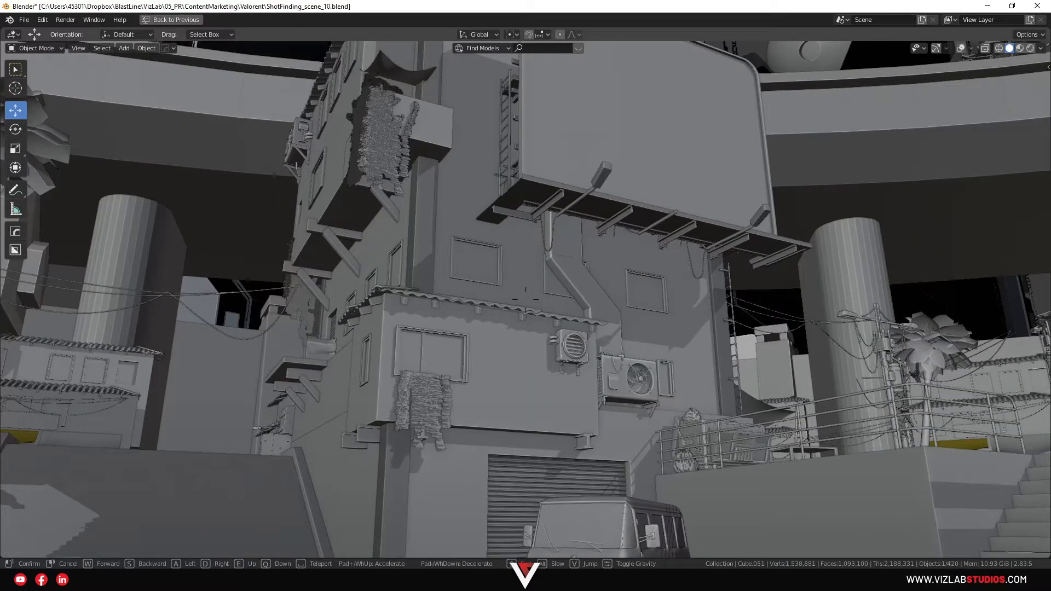
key("w")
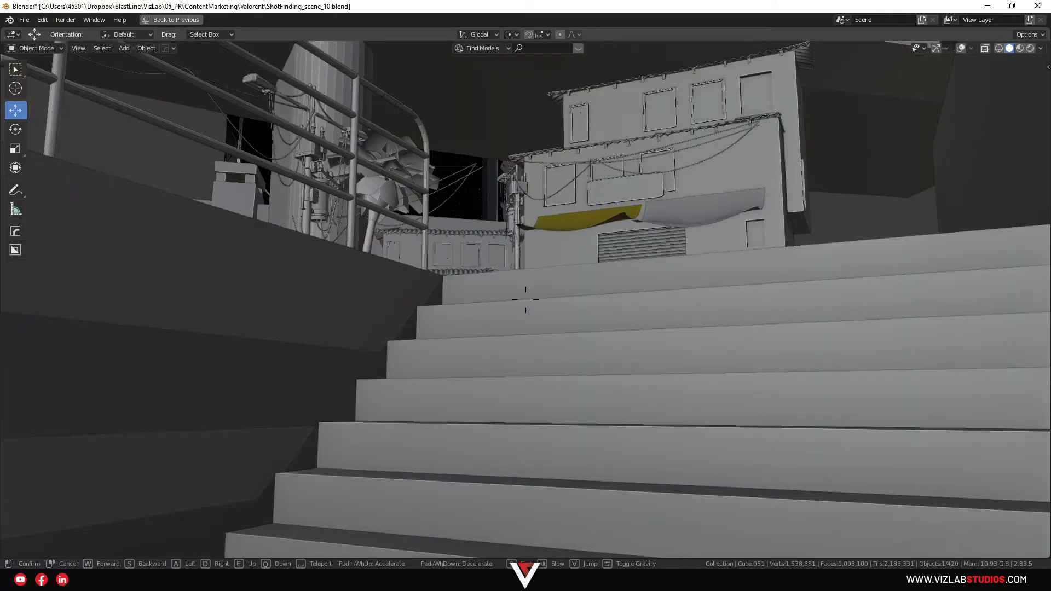
key("w")
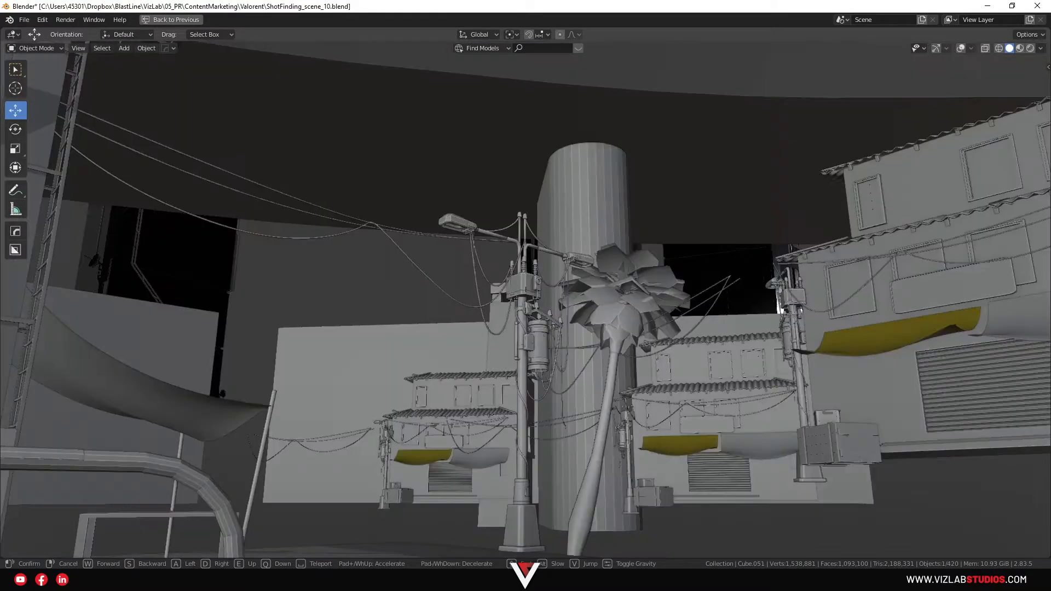
key("w")
key("d")
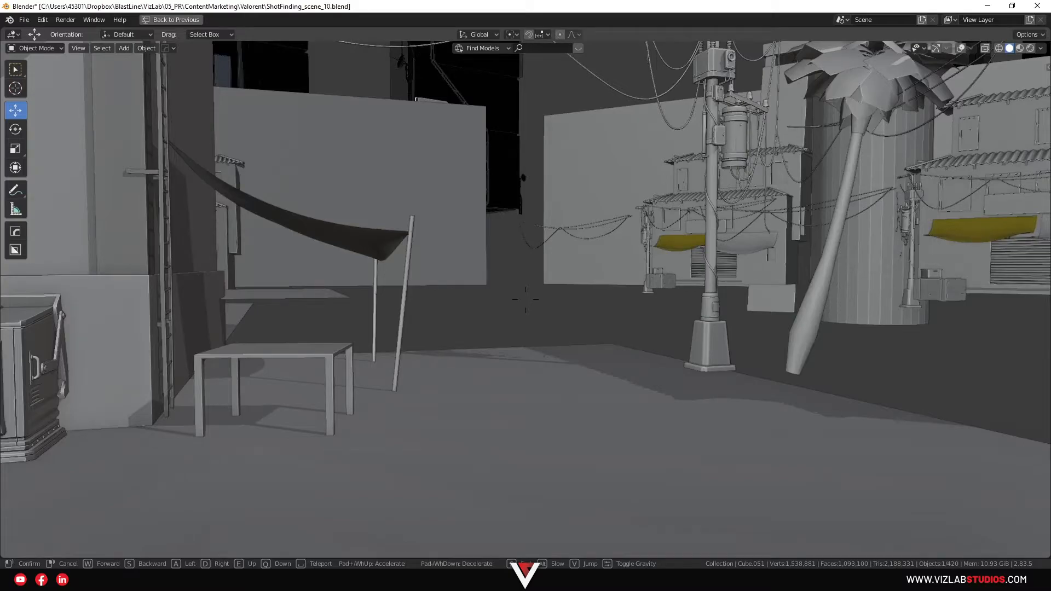
key("Escape")
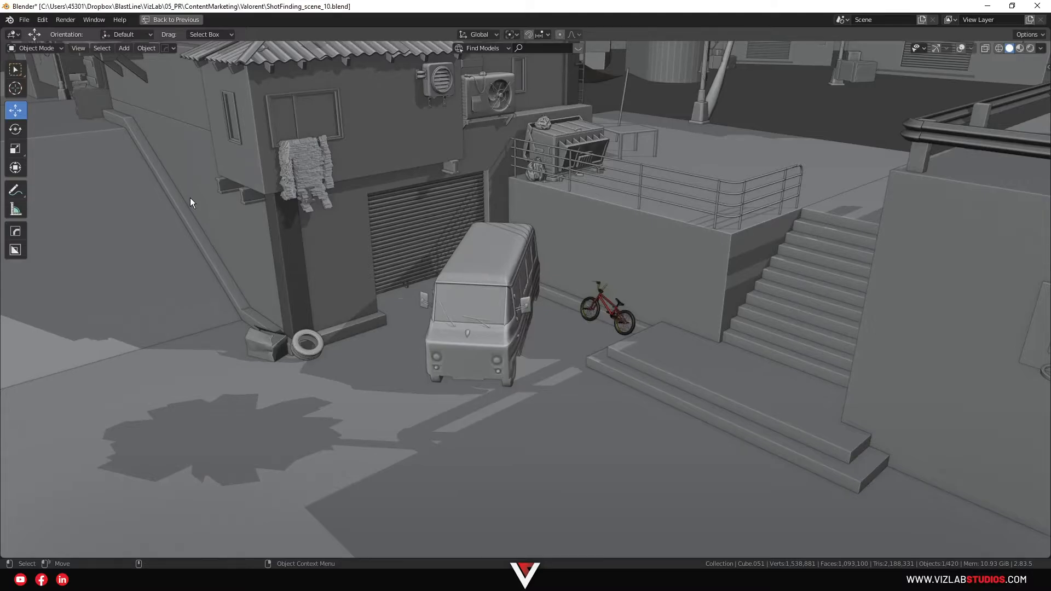
Return to the full layout and examine the rendered camera shot enlarged, comparing it with the wider 3D street scene
left_click(170, 20)
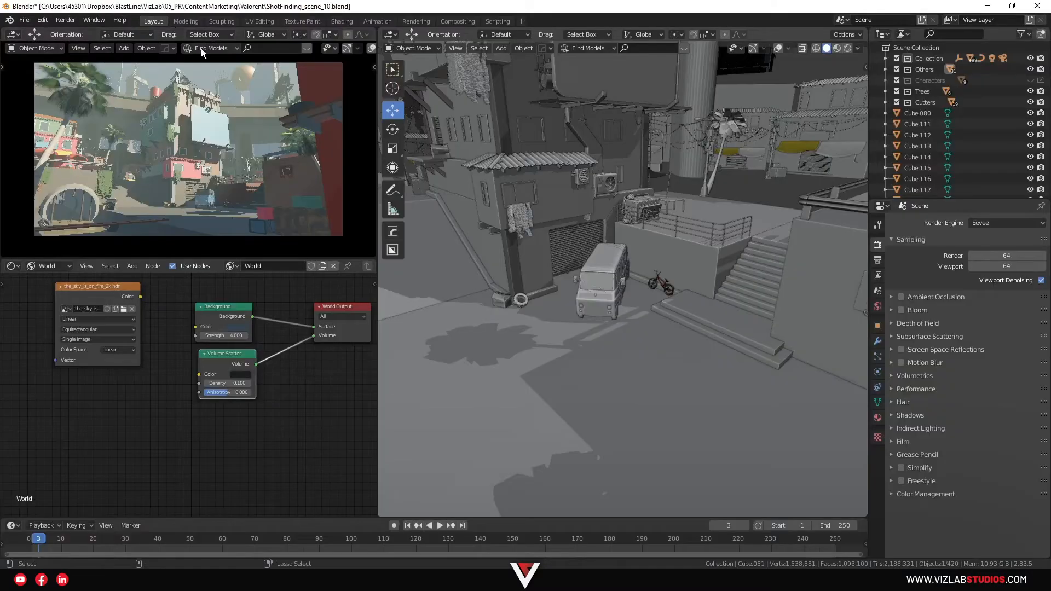
key("ctrl+space")
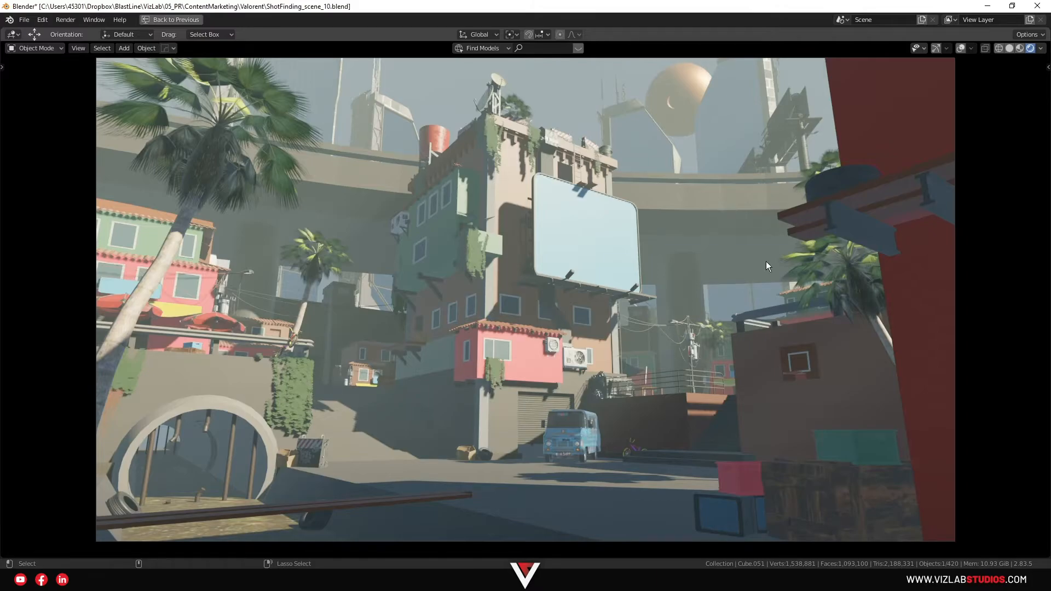
key("ctrl+alt+space")
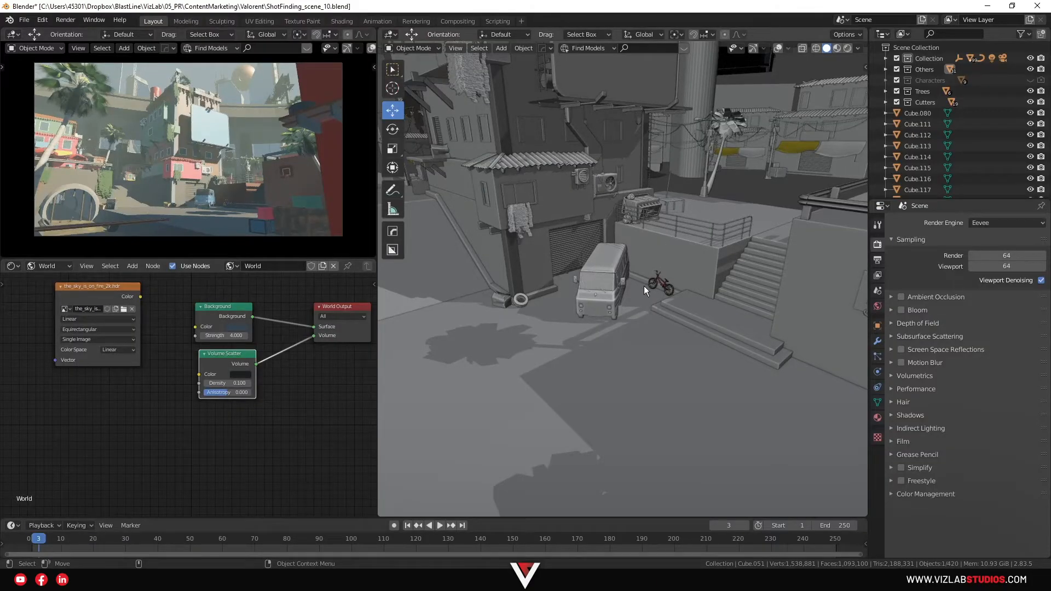
scroll(644, 286, "down", 6)
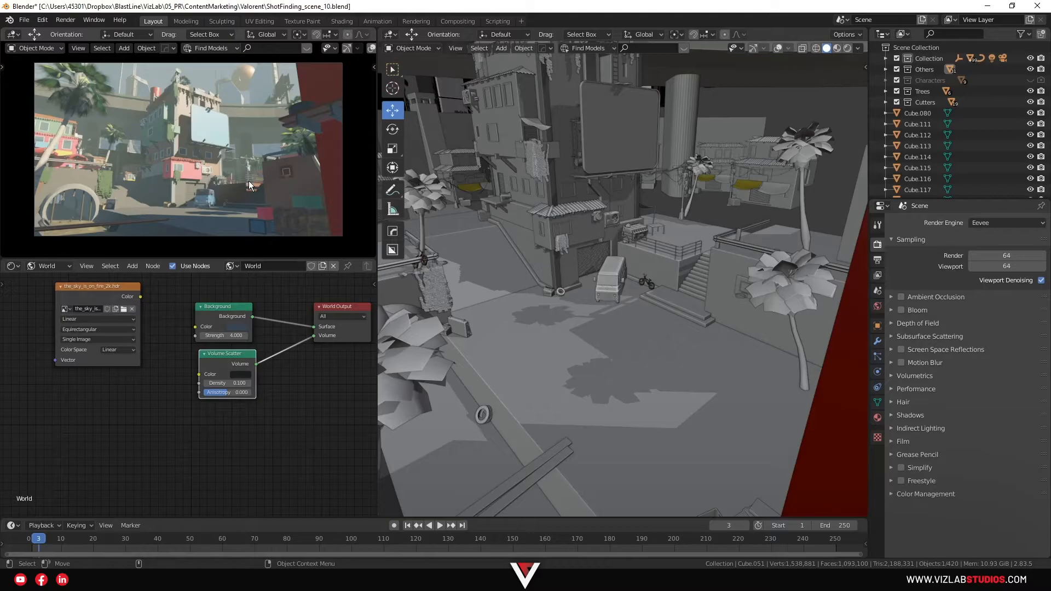
Capture the enlarged camera render as a screenshot and paste it into the Photoshop sketch document
key("ctrl+space")
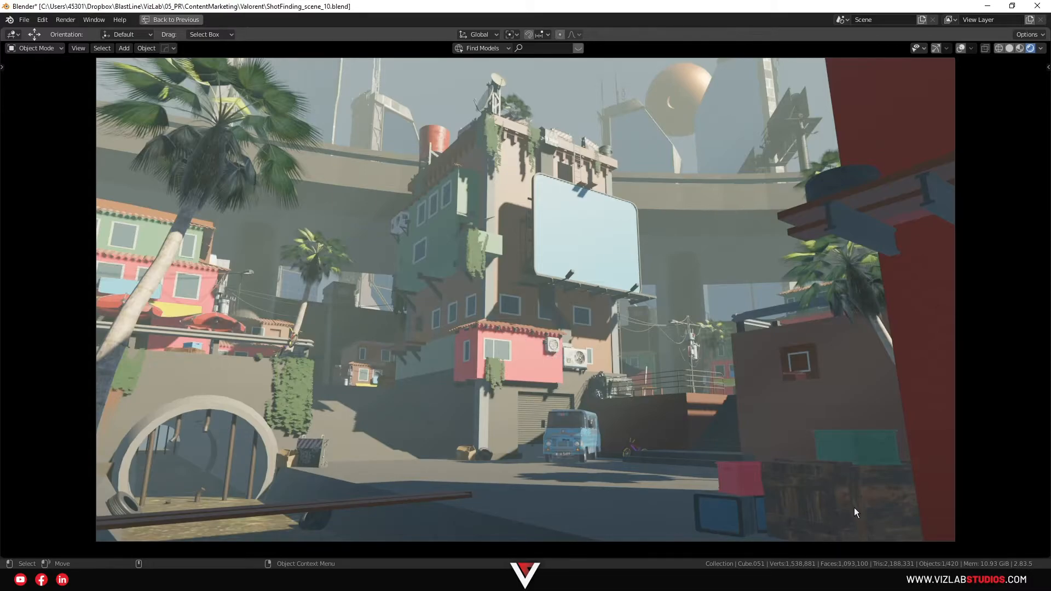
key("super+shift+s")
left_click_drag(95, 541, 971, 61)
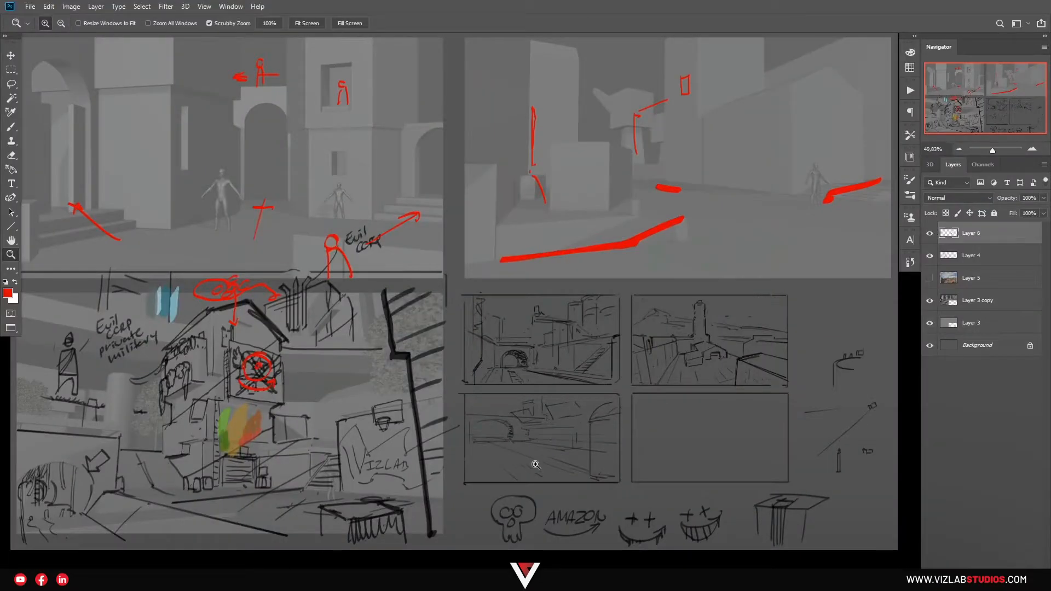
key("ctrl+v")
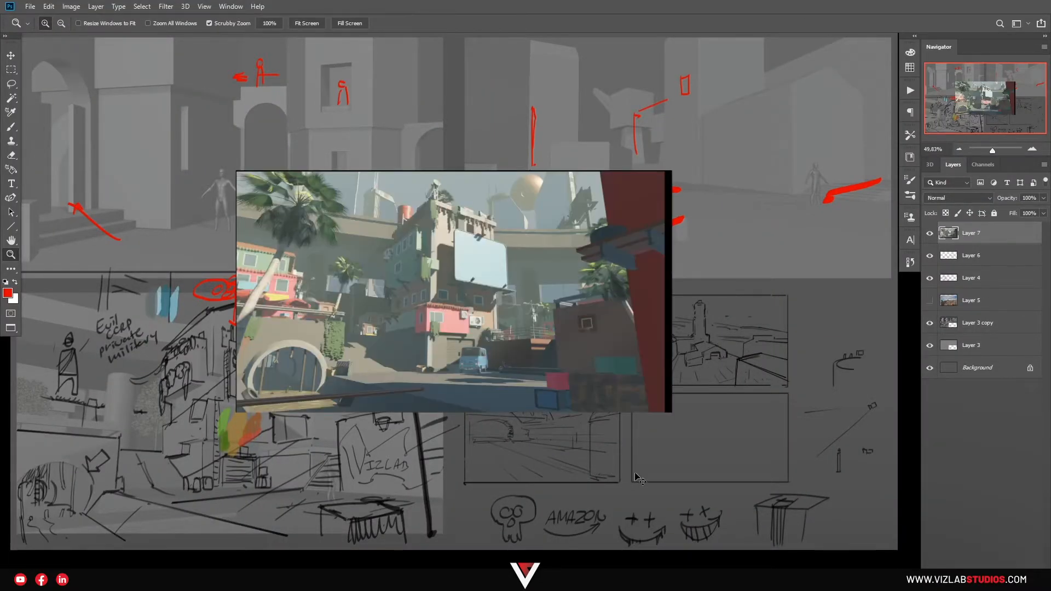
Scale the pasted render up to about 156%
key("ctrl+t")
left_click_drag(671, 171, 794, 102, "alt")
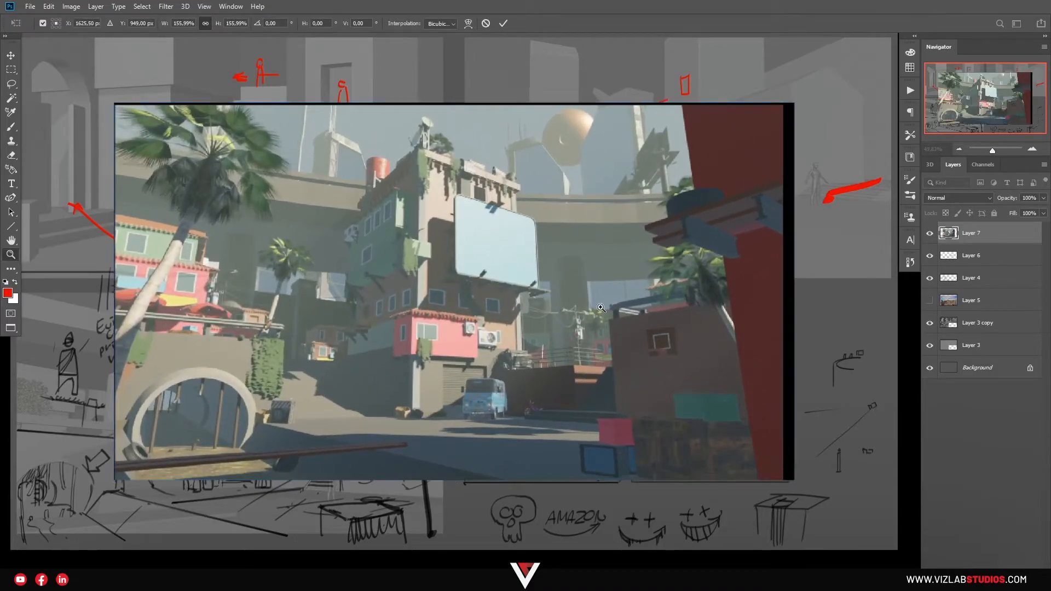
key("Return")
Move the pasted render over the upper-right sketches of the sheet and add a new layer above it for brush notes
left_click_drag(563, 327, 610, 304)
key("v")
mouse_move(462, 360)
left_mouse_down()
mouse_move(605, 269)
mouse_move(586, 246)
mouse_move(521, 326)
mouse_move(573, 281)
mouse_move(533, 310)
mouse_move(548, 322)
left_mouse_up()
key("z")
key("v")
key("b")
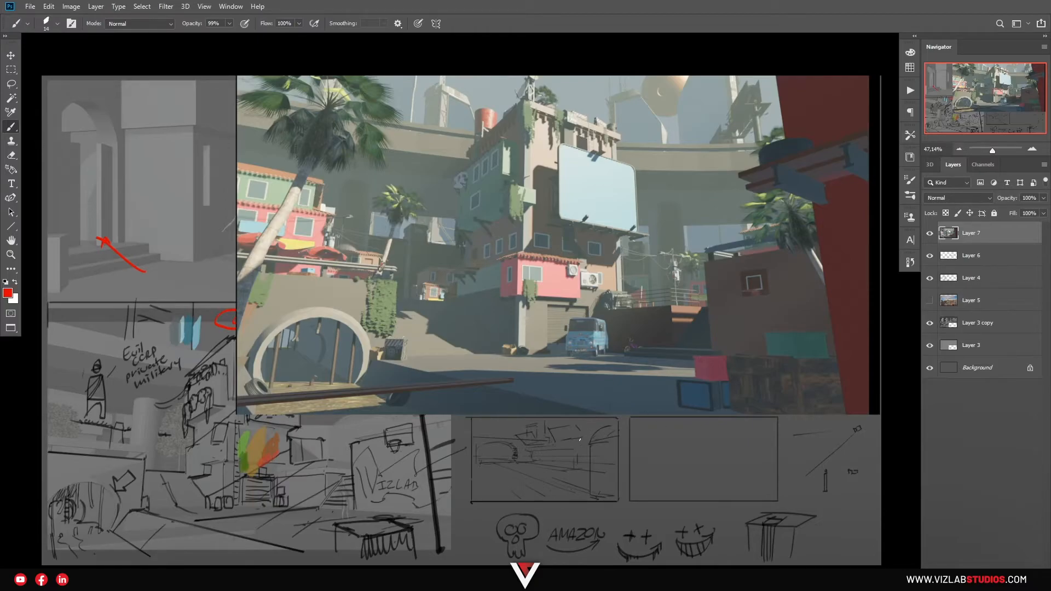
key("ctrl+shift+alt+n")
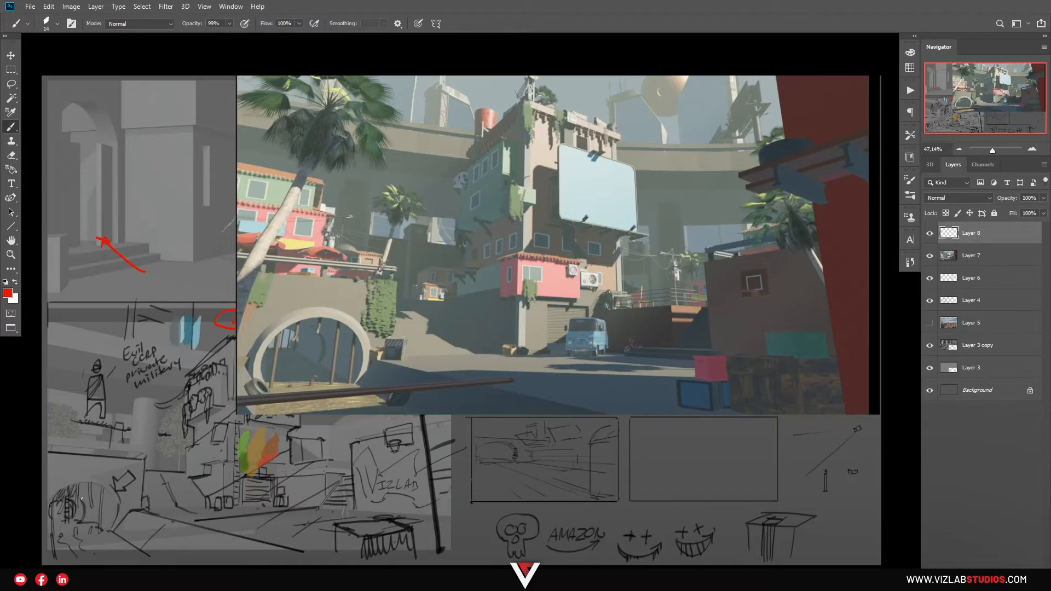
mouse_move(474, 357)
left_mouse_down()
mouse_move(315, 382)
mouse_move(293, 371)
mouse_move(322, 362)
mouse_move(346, 331)
mouse_move(483, 327)
left_mouse_up()
key("ctrl+z")
left_click_drag(319, 362, 384, 360)
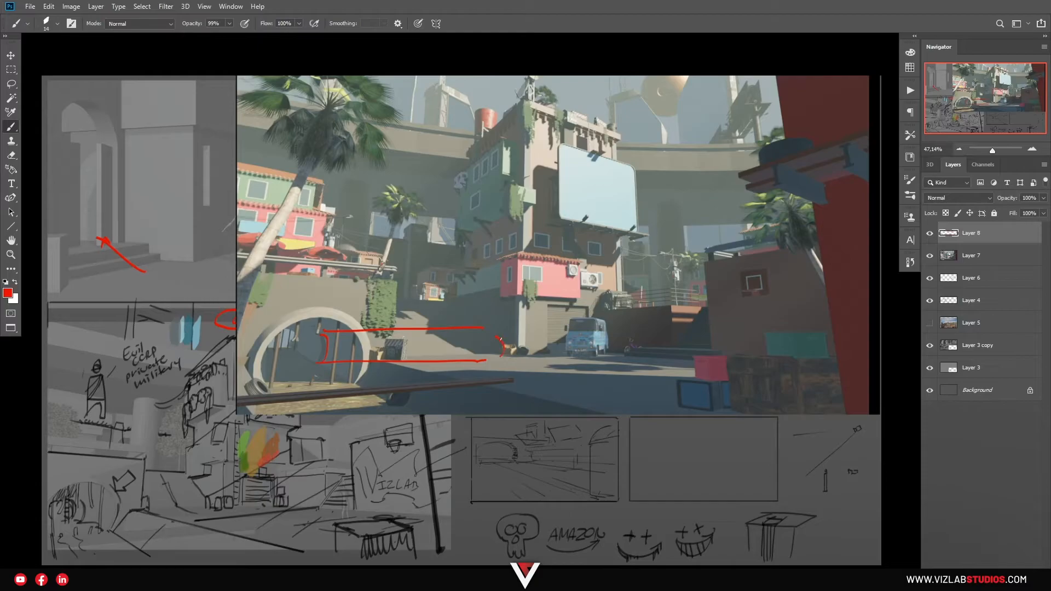
key("ctrl+z")
key("ctrl+z")
key("ctrl+z")
Shift the pasted render slightly down and to the left on the sketch sheet
key("v")
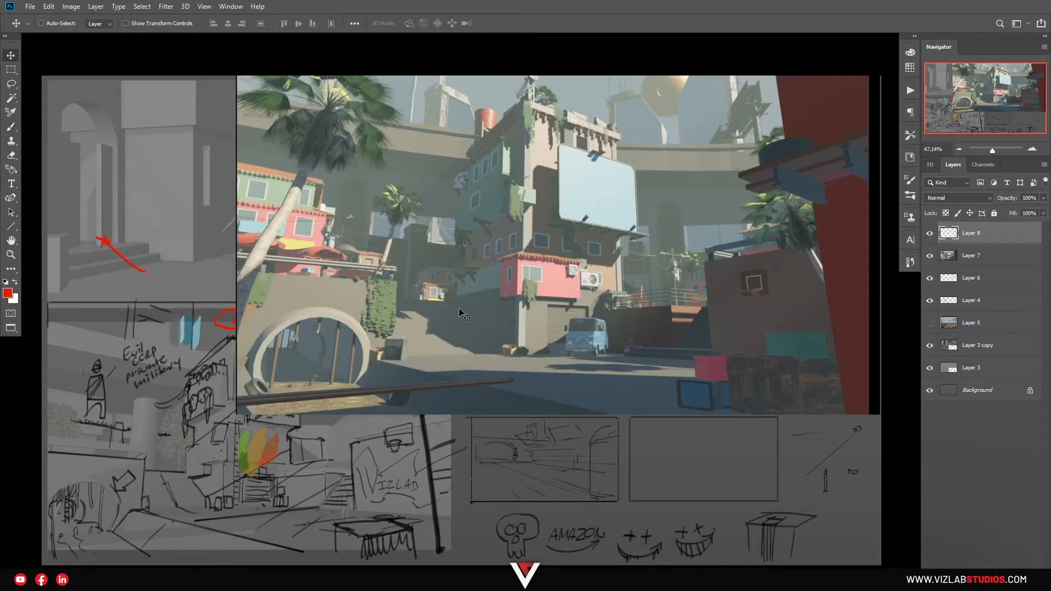
left_click(484, 294, "ctrl")
left_click_drag(486, 294, 478, 321)
Paint a red circle with a small ring at its center on the blue billboard, using the empty top layer
key("b")
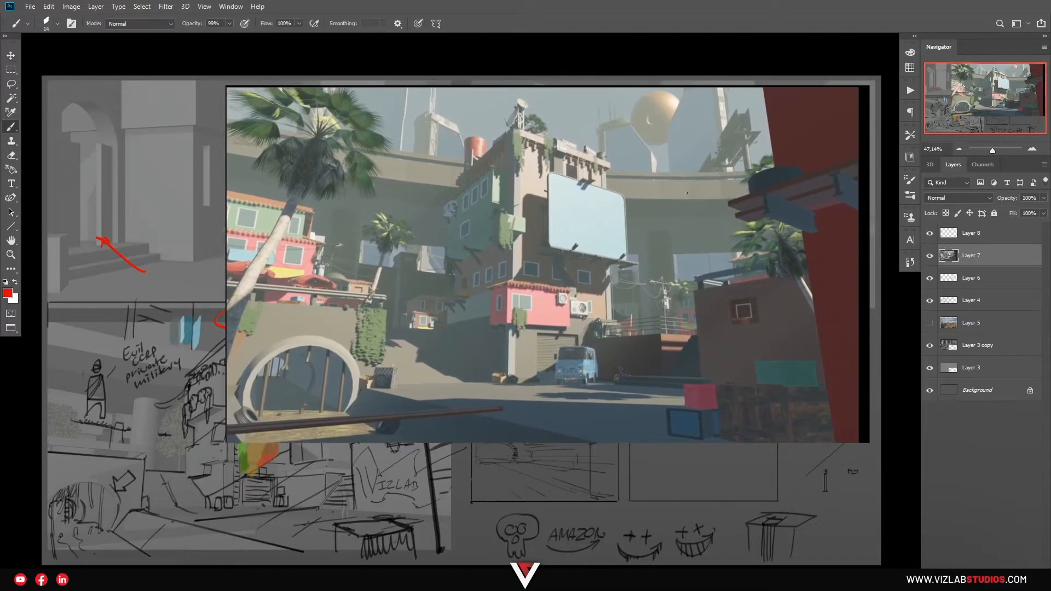
left_click(972, 234)
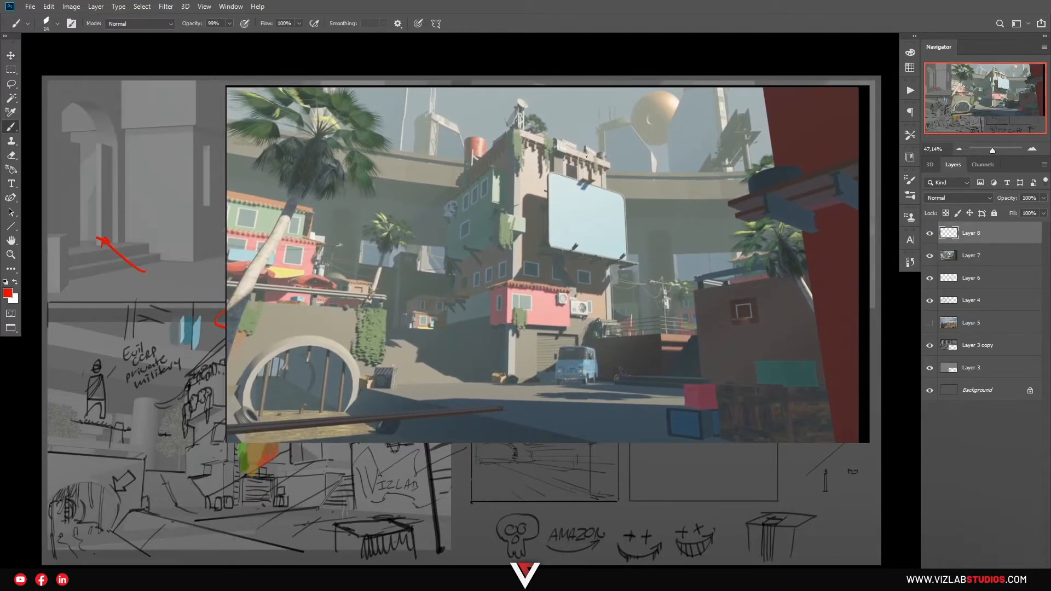
mouse_move(598, 196)
left_mouse_down()
mouse_move(573, 215)
mouse_move(581, 201)
mouse_move(588, 210)
left_mouse_up()
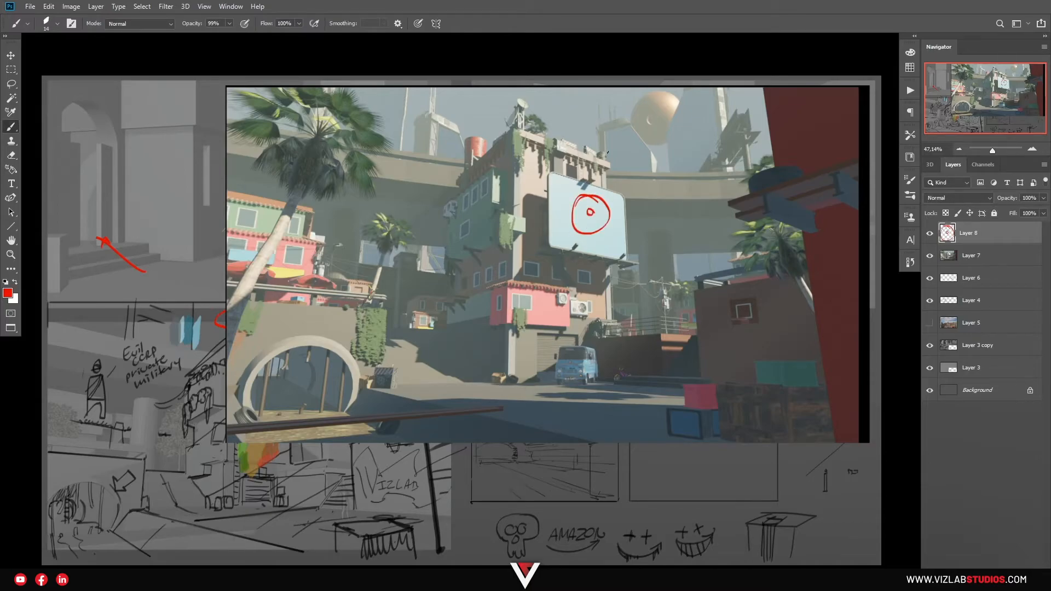
Hide the pasted render to compare with the sketches underneath, and show it again
key("v")
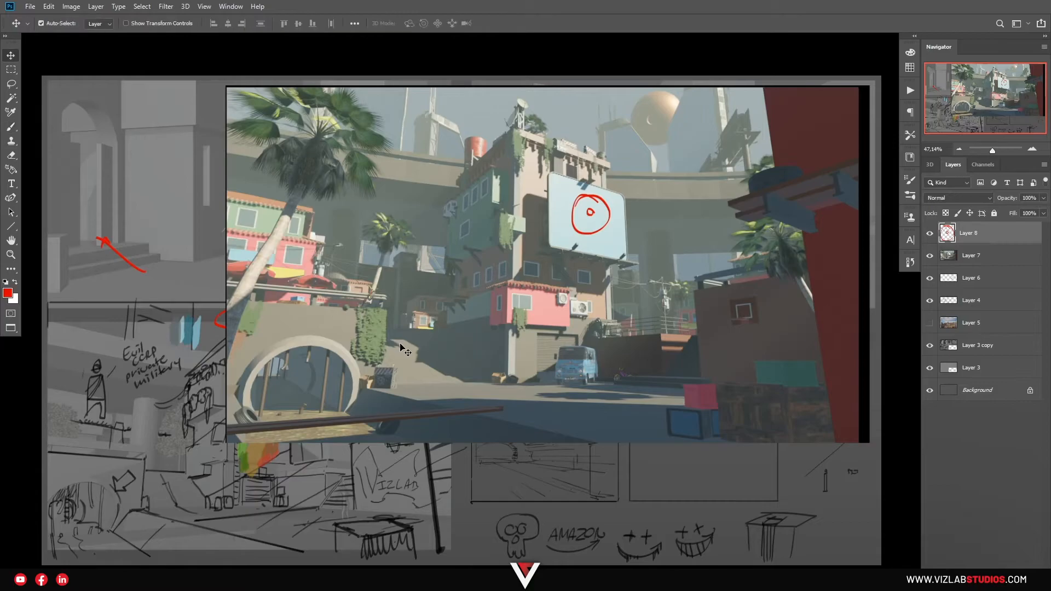
left_click(930, 256)
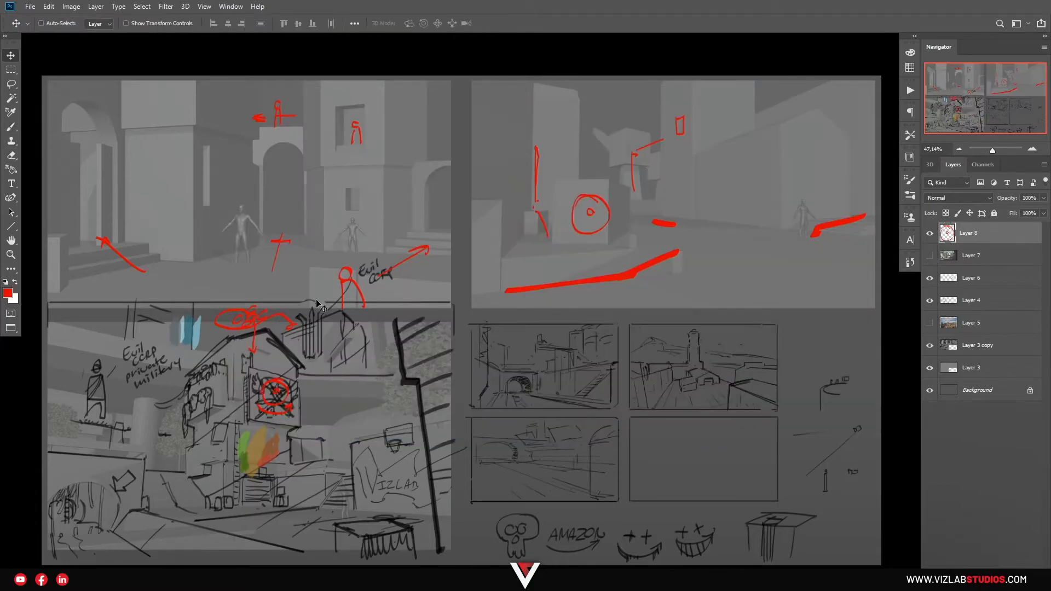
left_click(931, 256)
Paint a curved red arrow beneath the billboard circle and outline the round sphere in the sky with red strokes
key("b")
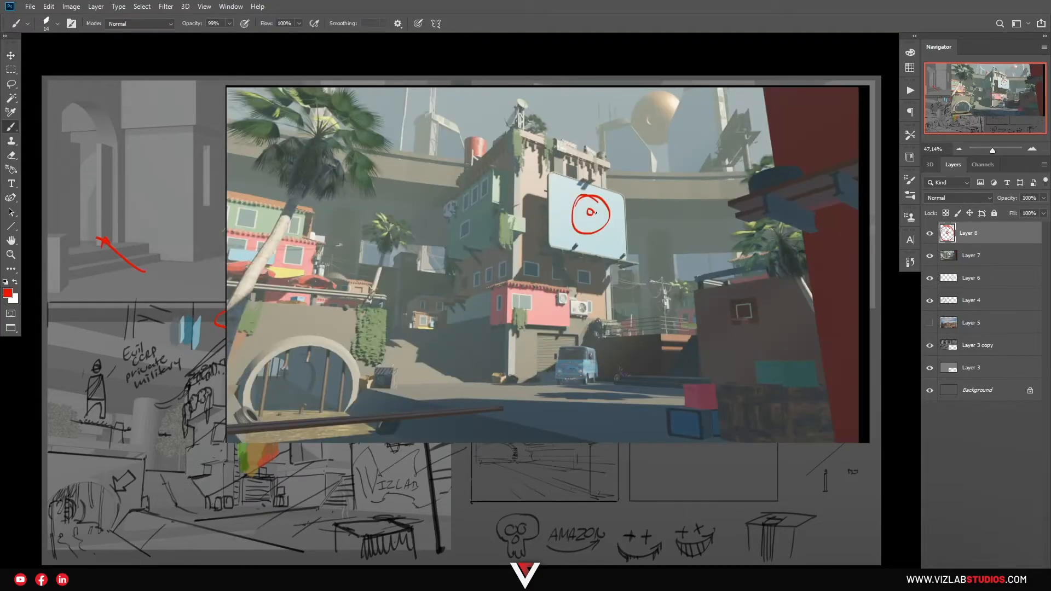
left_click_drag(565, 229, 616, 245)
mouse_move(630, 124)
left_mouse_down()
mouse_move(655, 148)
mouse_move(683, 93)
left_mouse_up()
mouse_move(651, 146)
left_mouse_down()
mouse_move(654, 175)
mouse_move(658, 115)
left_mouse_up()
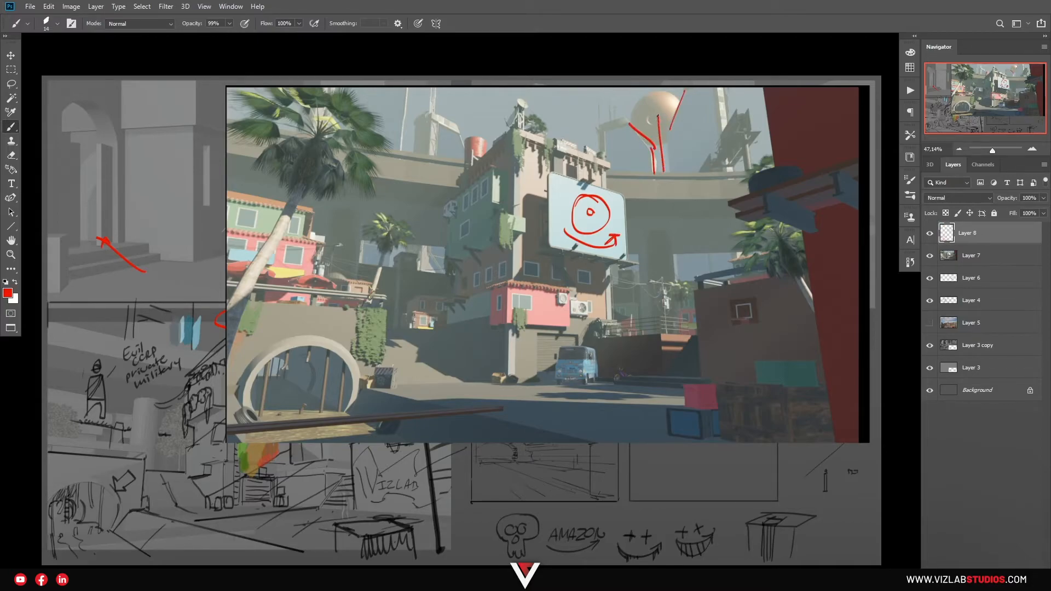
left_click_drag(670, 151, 671, 172)
key("ctrl+z")
key("ctrl+z")
key("ctrl+z")
mouse_move(672, 96)
left_mouse_down()
mouse_move(654, 147)
mouse_move(642, 138)
mouse_move(671, 93)
mouse_move(640, 136)
mouse_move(678, 127)
left_mouse_up()
key("ctrl+z")
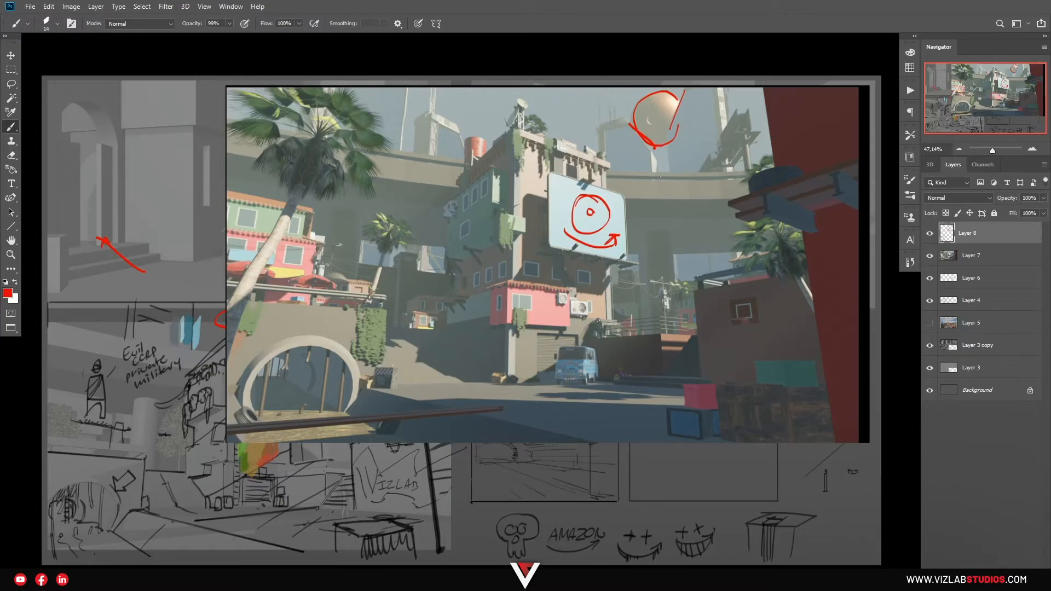
mouse_move(398, 487)
left_mouse_down()
mouse_move(407, 348)
mouse_move(439, 193)
left_mouse_up()
key("ctrl+z")
mouse_move(637, 127)
left_mouse_down()
mouse_move(676, 112)
mouse_move(649, 113)
mouse_move(656, 138)
left_mouse_up()
key("ctrl+z")
left_click_drag(653, 96, 654, 126)
key("ctrl+z")
key("ctrl+z")
Extend the red outline downward with a line below the sphere's right edge
key("z")
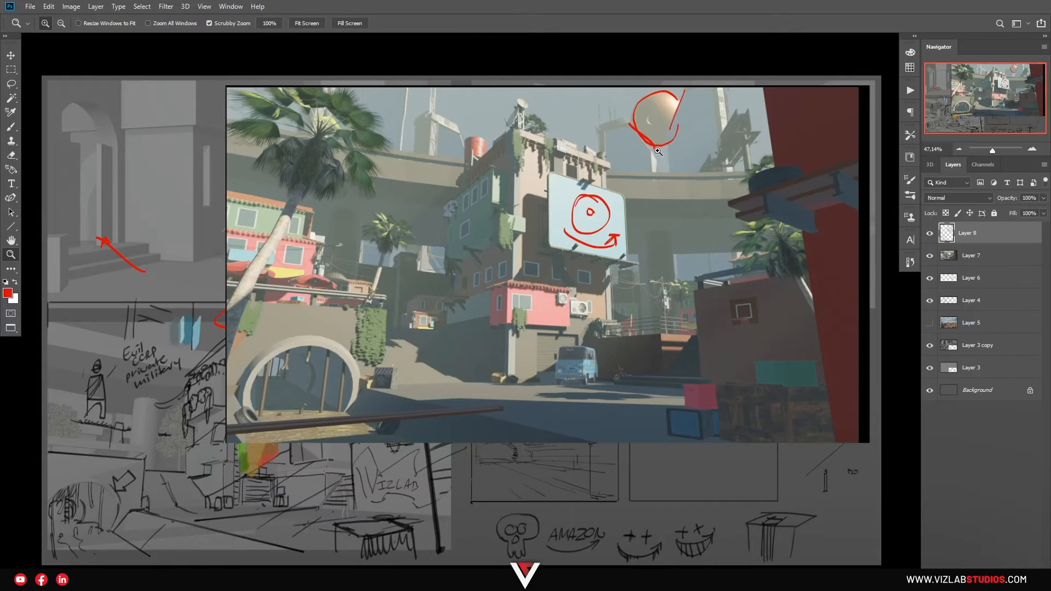
key("b")
left_click_drag(672, 123, 669, 160)
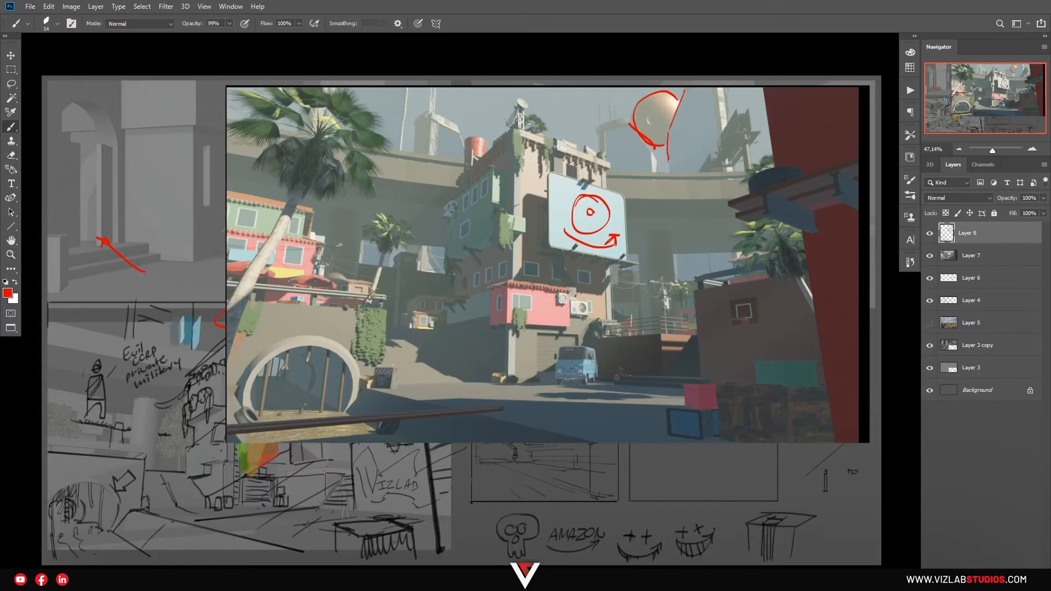
Paint a small circled cross inside the sphere, an arrow pointing down-left from it, and a figure 8 beside it
key("z")
mouse_move(668, 114)
left_mouse_down()
mouse_move(683, 120)
mouse_move(682, 177)
left_mouse_up()
key("b")
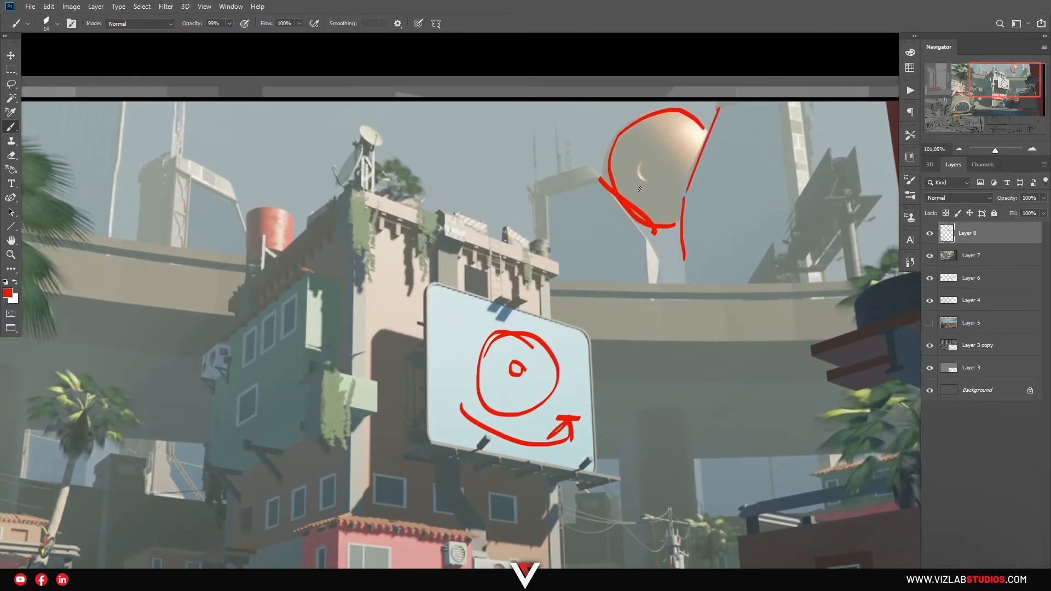
mouse_move(652, 161)
left_mouse_down()
mouse_move(638, 174)
mouse_move(653, 164)
mouse_move(652, 177)
left_mouse_up()
left_click_drag(653, 166, 575, 262)
left_click_drag(591, 222, 605, 253)
mouse_move(672, 163)
left_mouse_down()
mouse_move(673, 178)
mouse_move(668, 158)
mouse_move(704, 134)
left_mouse_up()
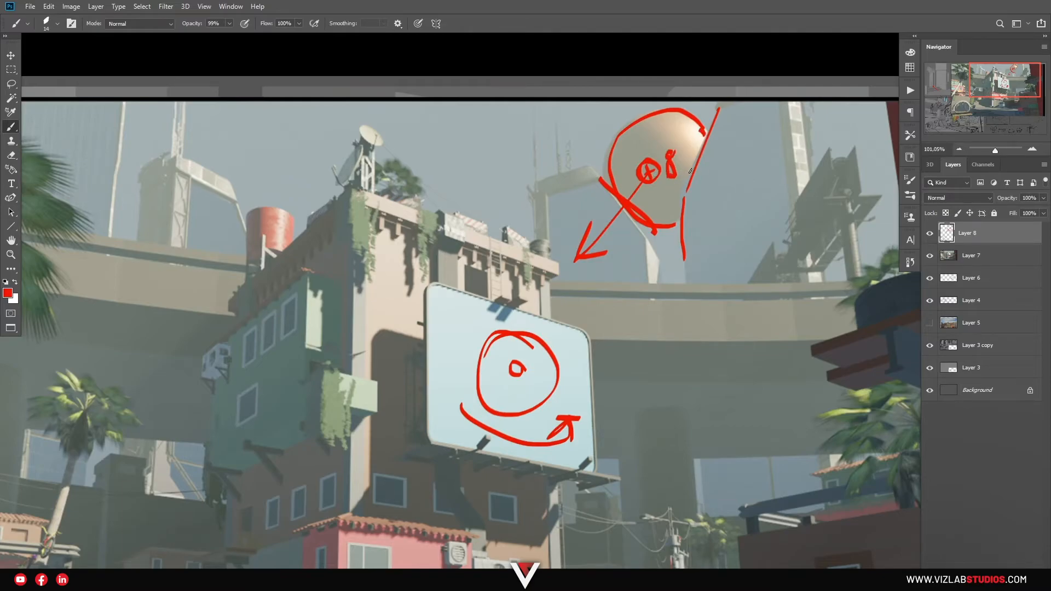
left_click_drag(681, 190, 713, 154)
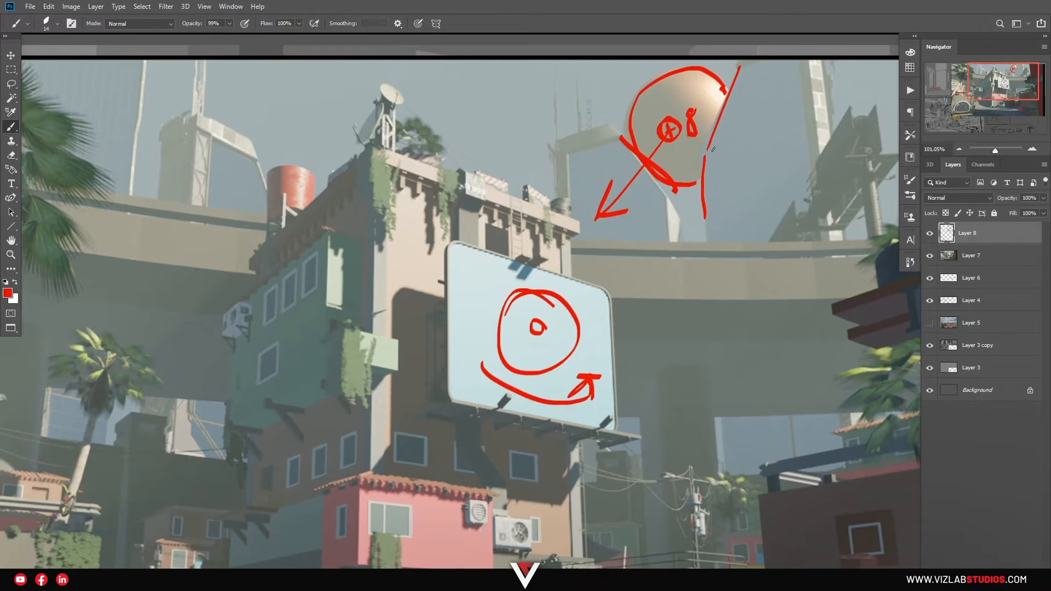
Enlarge the brush to 29 and paint a bold red circle over the building corner beside the garage door
mouse_move(694, 241)
left_mouse_down("ctrl")
mouse_move(662, 256)
mouse_move(699, 232)
mouse_move(659, 221)
left_mouse_up("ctrl")
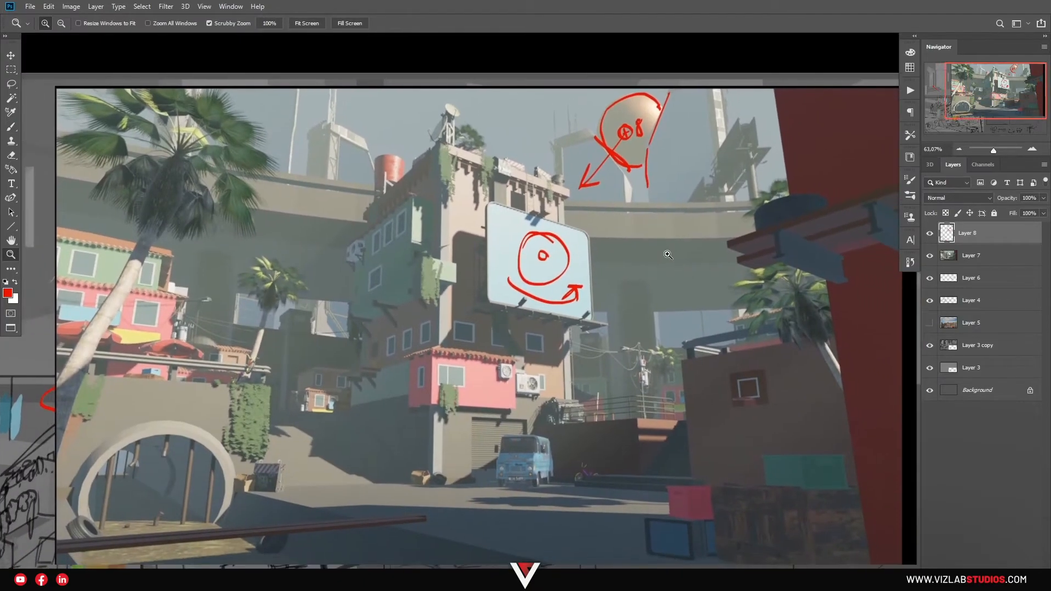
left_click_drag(650, 318, 642, 298)
mouse_move(606, 353)
left_mouse_down()
mouse_move(649, 320)
mouse_move(647, 343)
left_mouse_up()
left_click_drag(646, 343, 650, 314)
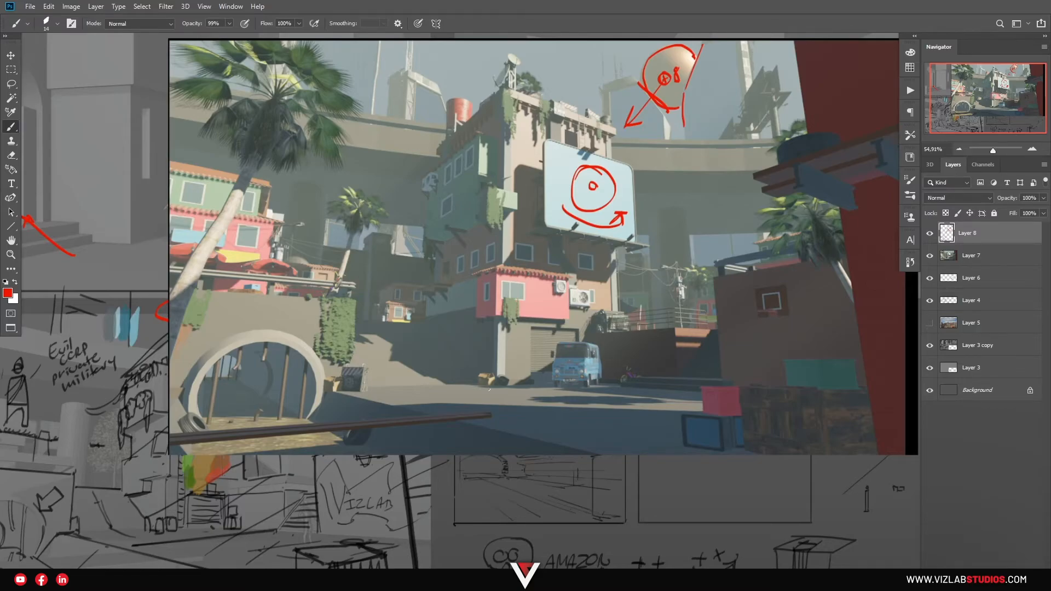
left_click_drag(526, 482, 503, 437)
key("bracketright")
key("bracketright")
key("bracketright")
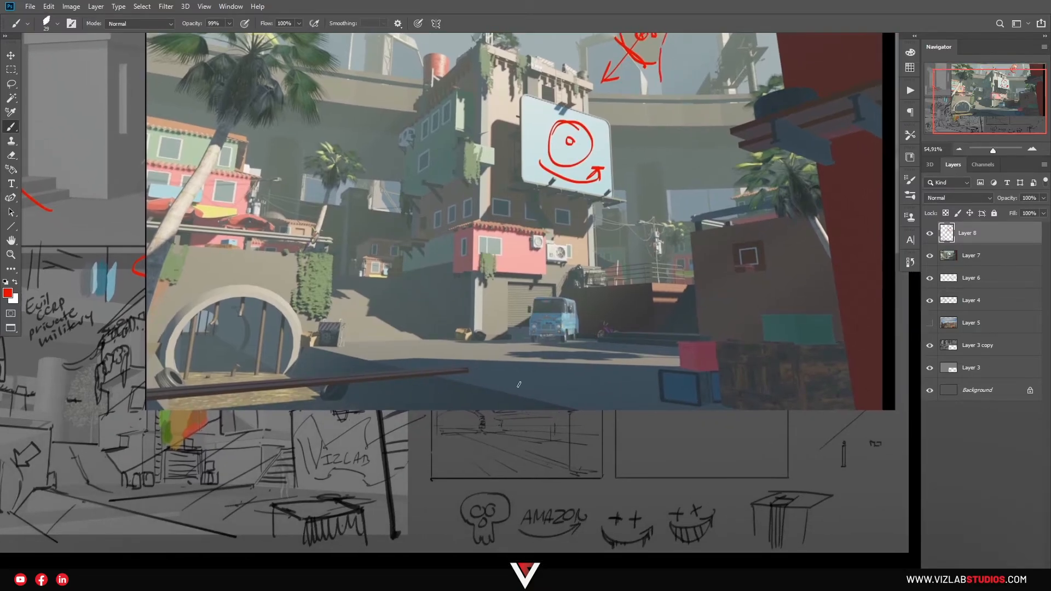
left_click_drag(544, 394, 550, 439)
left_click_drag(603, 417, 609, 422)
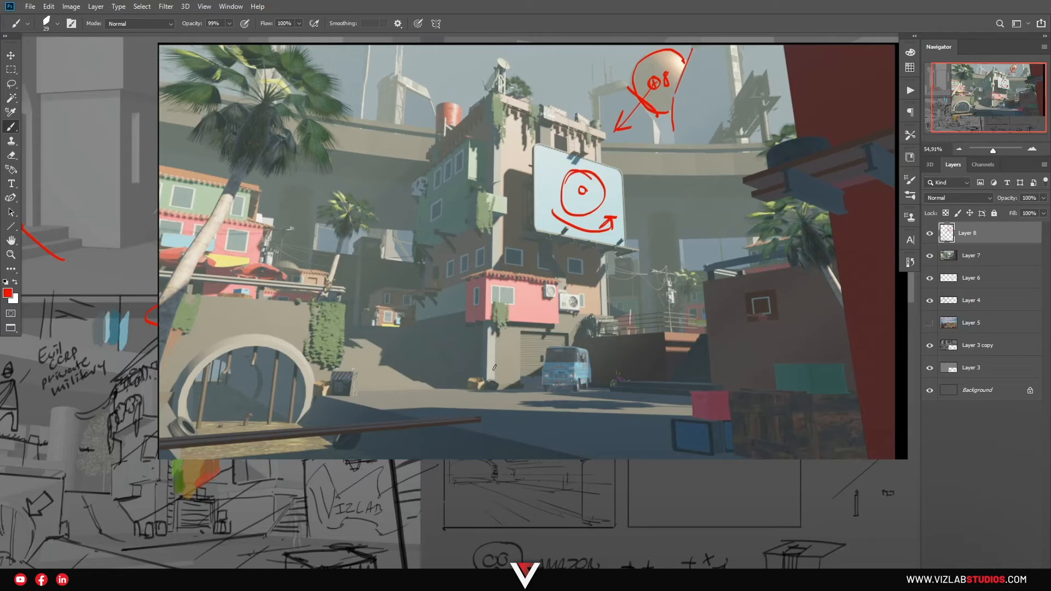
left_click_drag(515, 329, 518, 345)
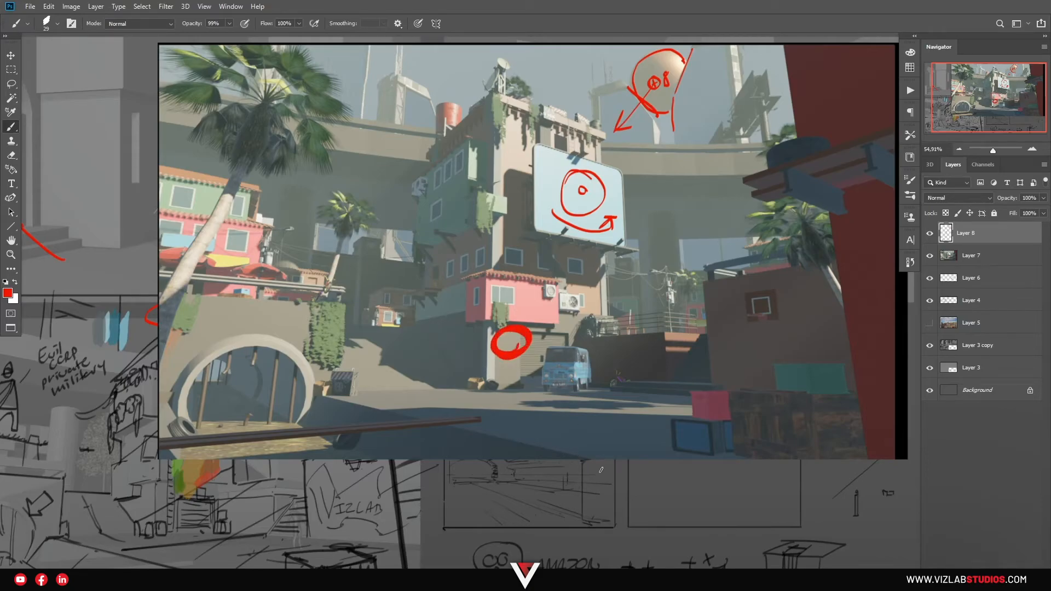
Paint two more red circles along the render's lower edge and link all three circles with curved arrows in a clockwise loop
left_click_drag(608, 472, 597, 483)
mouse_move(410, 470)
left_mouse_down()
mouse_move(398, 495)
mouse_move(407, 486)
left_mouse_up()
mouse_move(414, 446)
left_mouse_down()
mouse_move(468, 356)
mouse_move(470, 370)
left_mouse_up()
left_click_drag(553, 356, 597, 449)
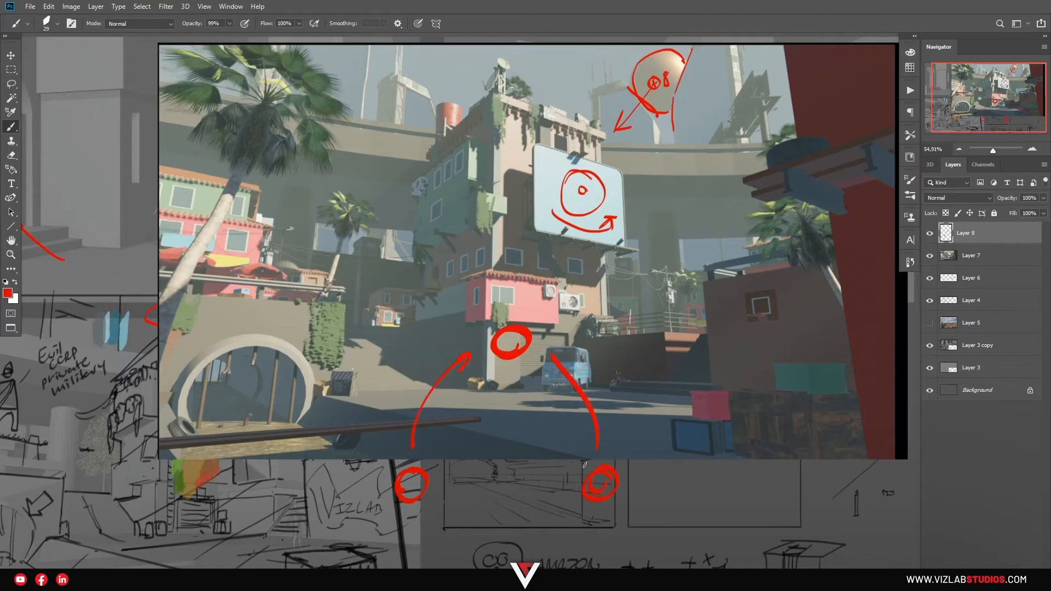
mouse_move(572, 513)
left_mouse_down()
mouse_move(436, 521)
mouse_move(455, 512)
left_mouse_up()
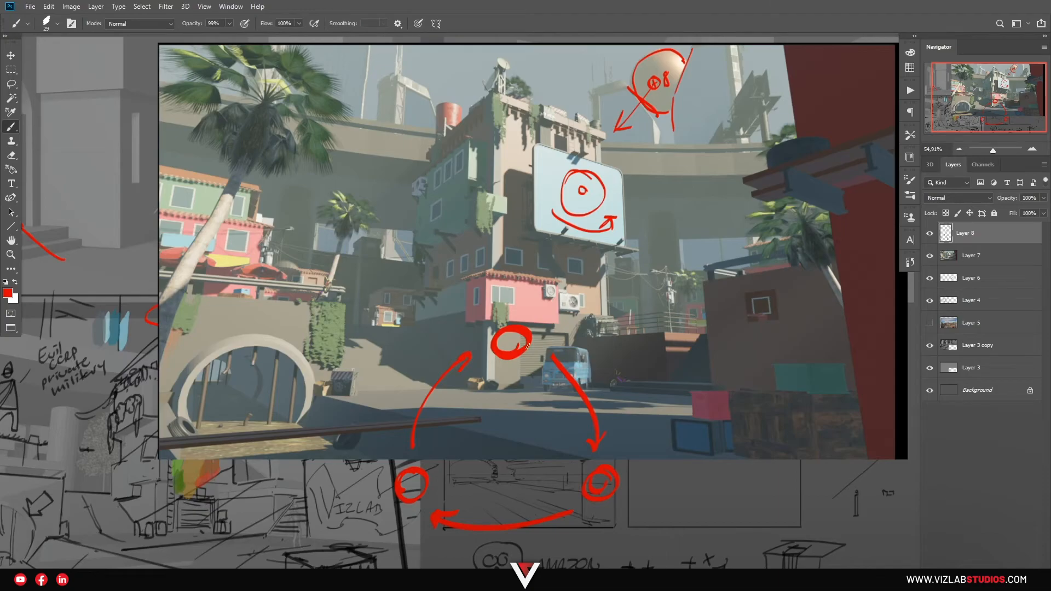
mouse_move(580, 329)
left_mouse_down()
mouse_move(416, 498)
mouse_move(536, 345)
mouse_move(471, 348)
left_mouse_up()
key("ctrl+z")
key("e")
right_click_drag(467, 402, 471, 399, "alt")
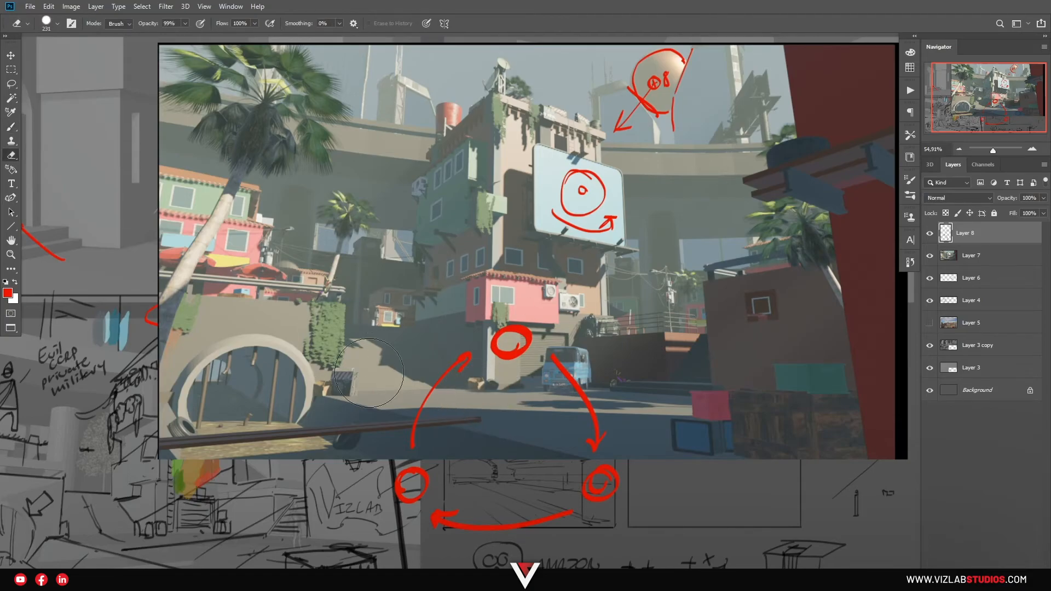
Paint two small red triangles and a bracket line with a vertical tick above the round tunnel, plus a curved stroke leading into it
key("b")
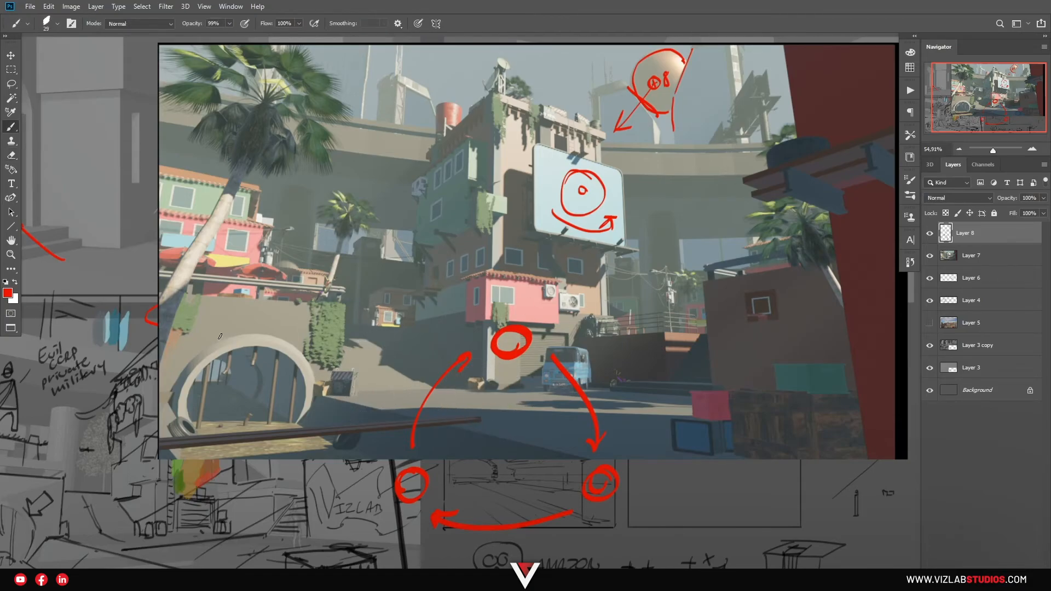
mouse_move(201, 324)
left_mouse_down()
mouse_move(207, 343)
mouse_move(213, 323)
left_mouse_up()
mouse_move(286, 328)
left_mouse_down()
mouse_move(295, 345)
mouse_move(302, 329)
left_mouse_up()
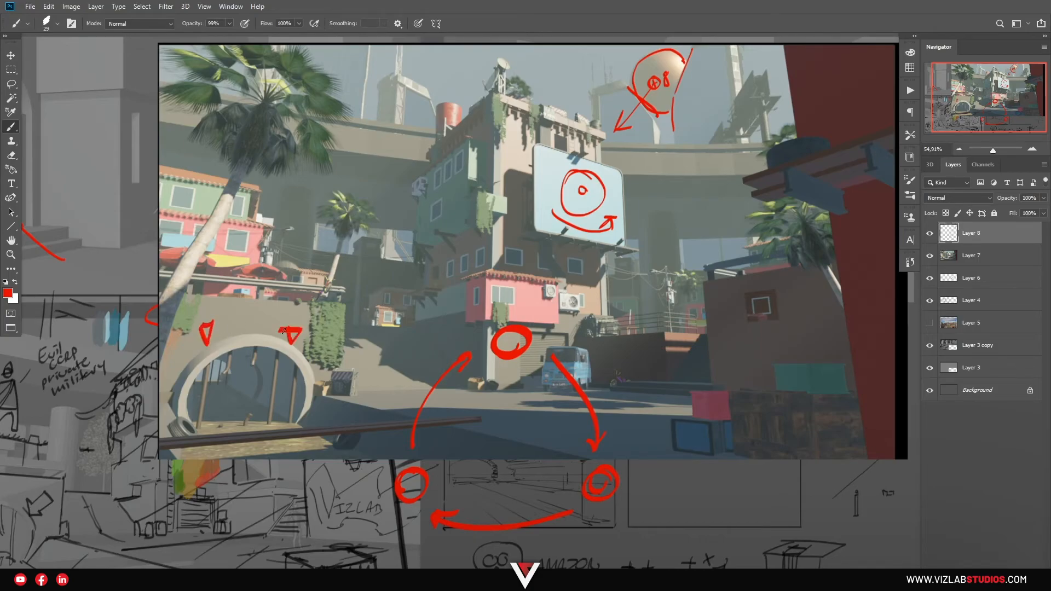
mouse_move(221, 323)
left_mouse_down()
mouse_move(296, 323)
mouse_move(257, 328)
left_mouse_up()
left_click_drag(410, 397, 225, 408)
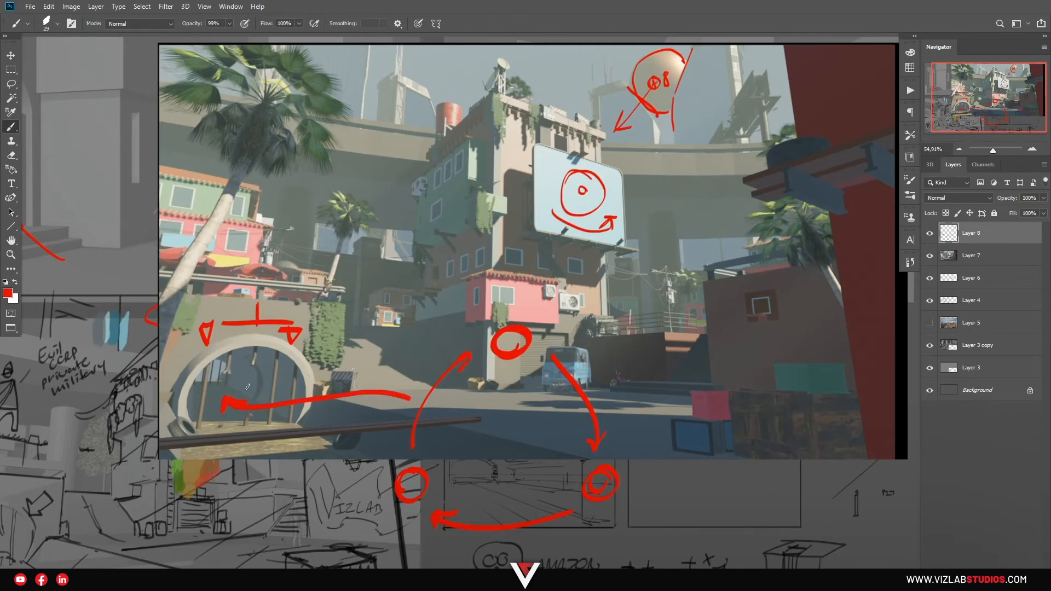
key("ctrl+z")
key("z")
mouse_move(486, 343)
left_mouse_down()
mouse_move(475, 340)
mouse_move(502, 345)
left_mouse_up()
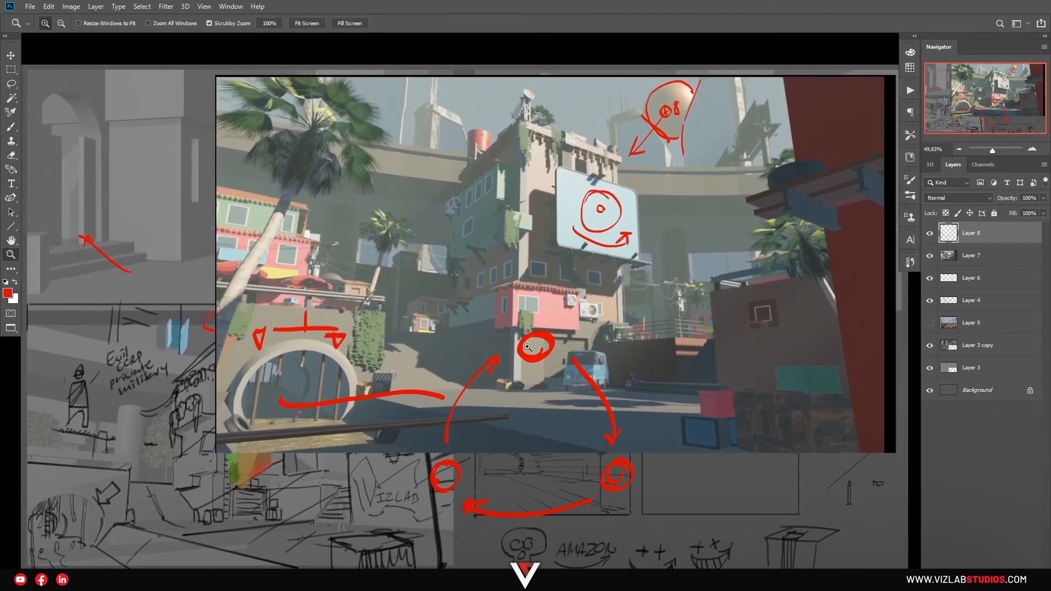
key("b")
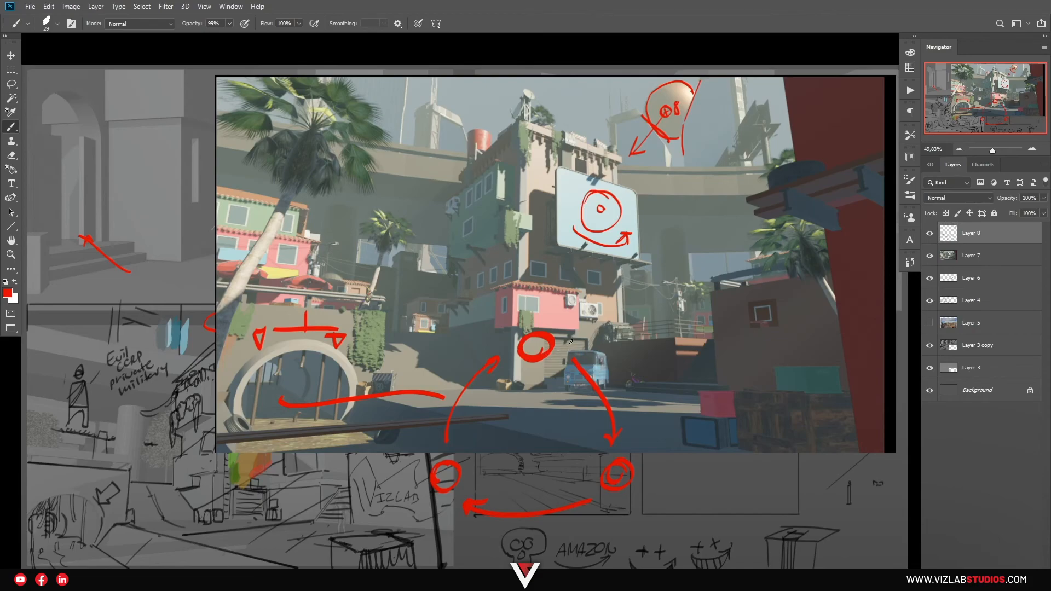
Switch to Blender to look at the camera shot without annotations, and return to Photoshop
key("alt+Tab")
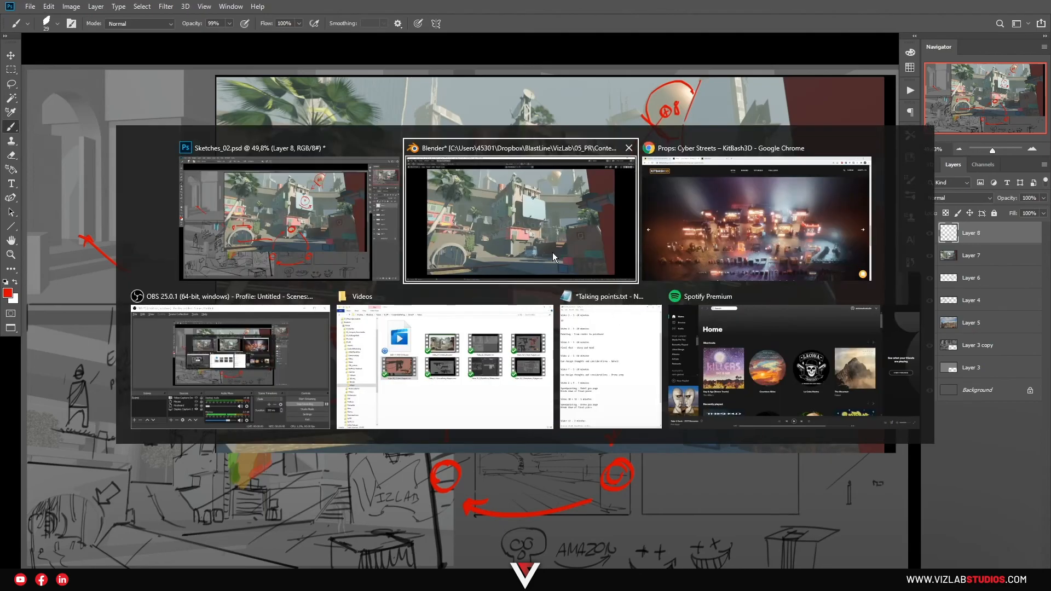
left_click(570, 248)
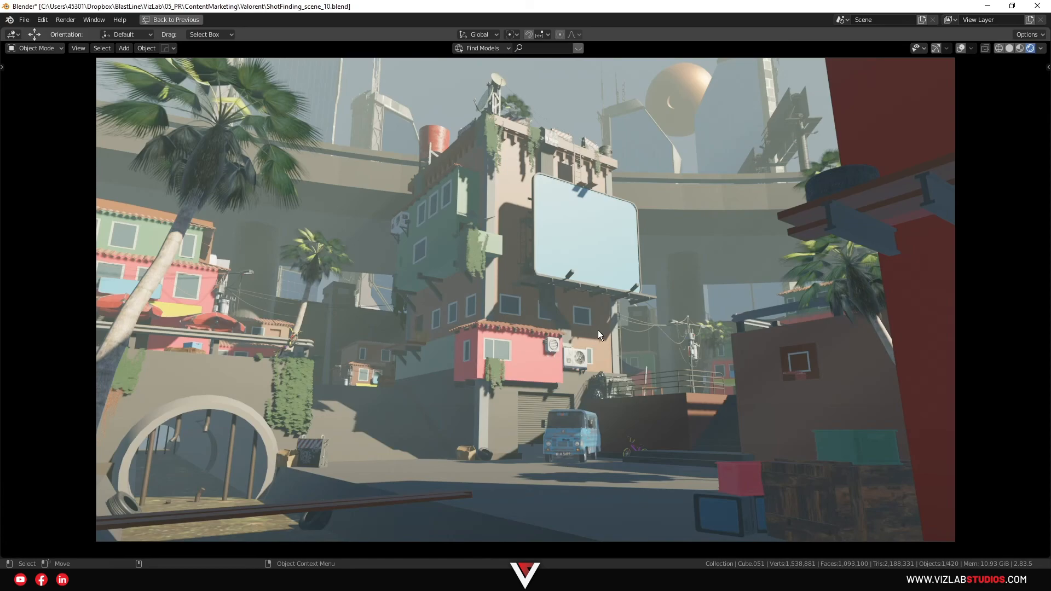
key("alt+Tab")
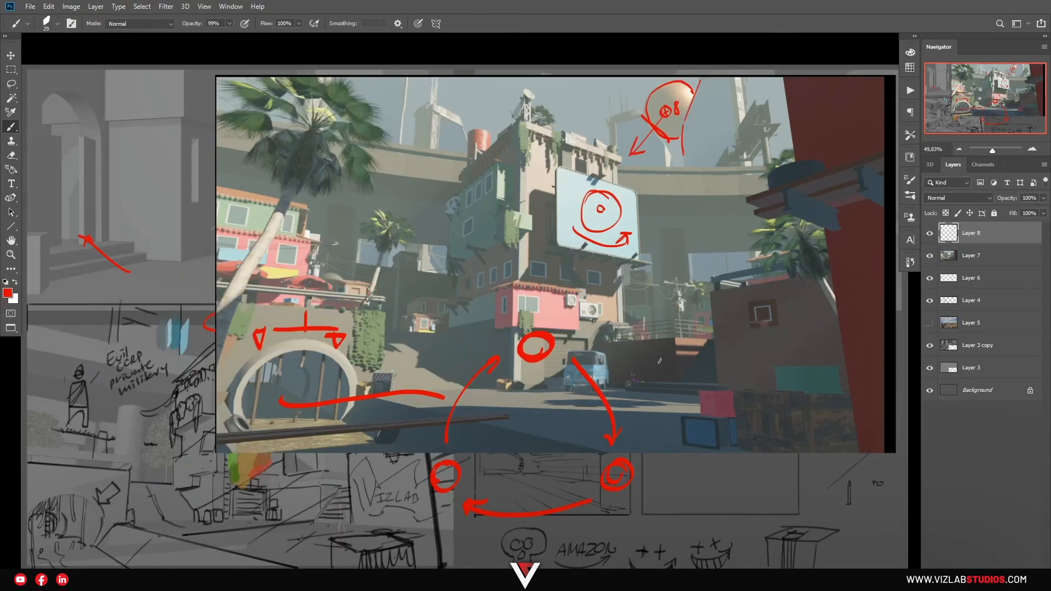